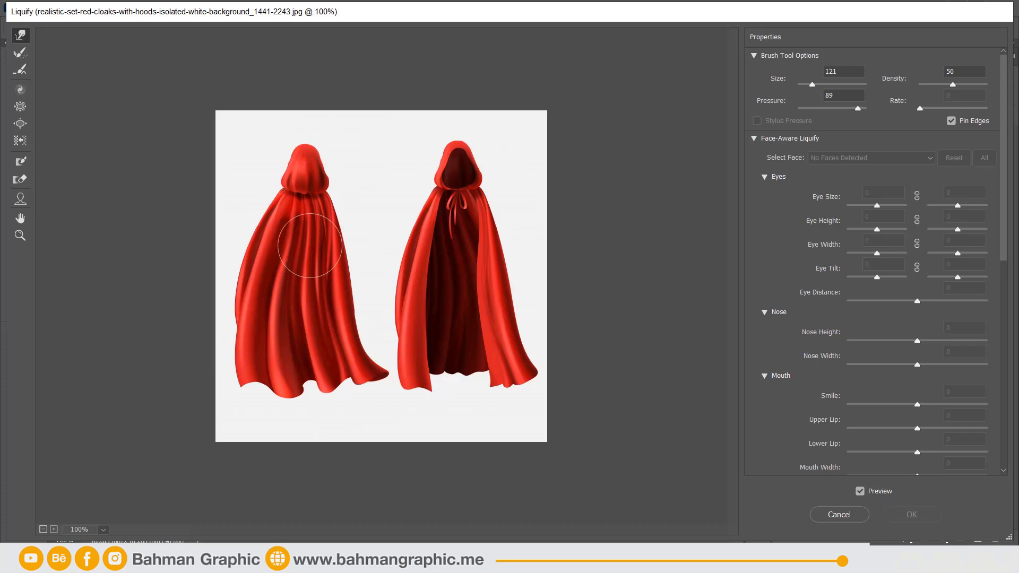
# Set Forward Warp pressure to 6, round off the left hood's top, and enlarge the brush to 208.
pyautogui.write('6')
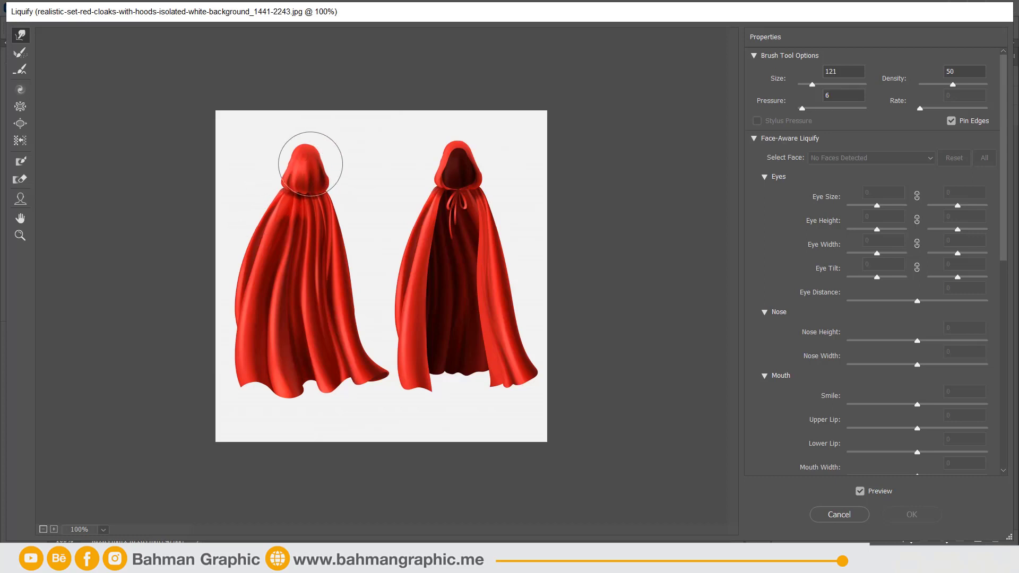
pyautogui.moveTo(302, 170); pyautogui.dragTo(332, 131)
pyautogui.moveTo(292, 179)
pyautogui.mouseDown()
pyautogui.moveTo(307, 154)
pyautogui.moveTo(303, 164)
pyautogui.moveTo(334, 164)
pyautogui.moveTo(269, 159)
pyautogui.mouseUp()
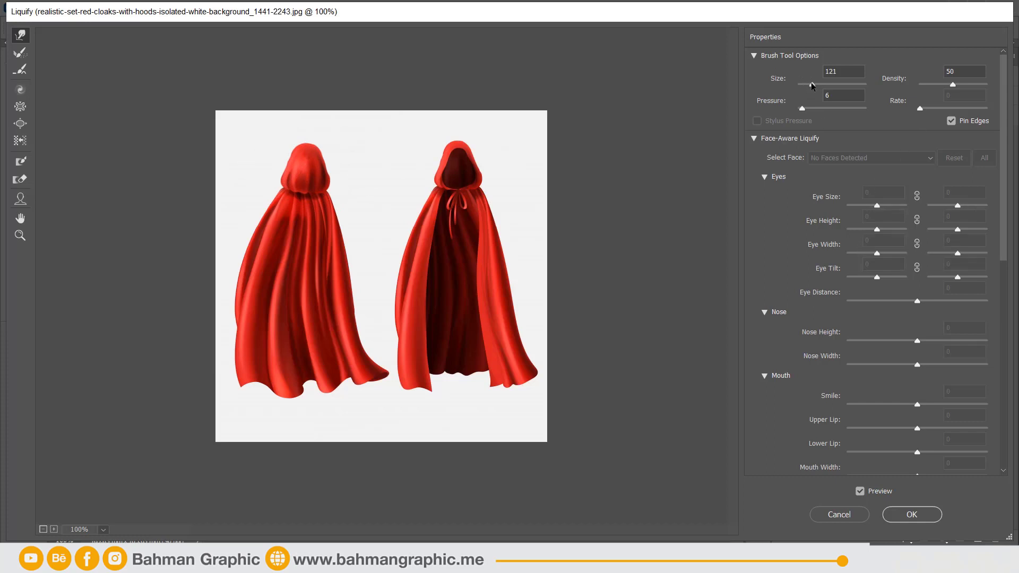
pyautogui.moveTo(811, 85); pyautogui.dragTo(815, 85)
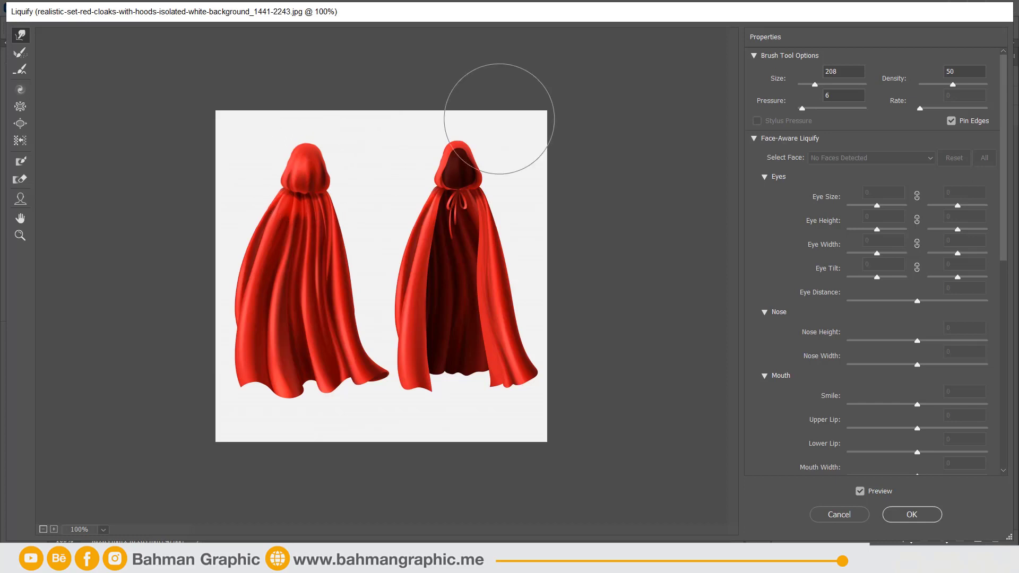
# Raise brush pressure to about 64, reshape the left hood upward, and pull its hem down.
pyautogui.moveTo(802, 109); pyautogui.dragTo(841, 110)
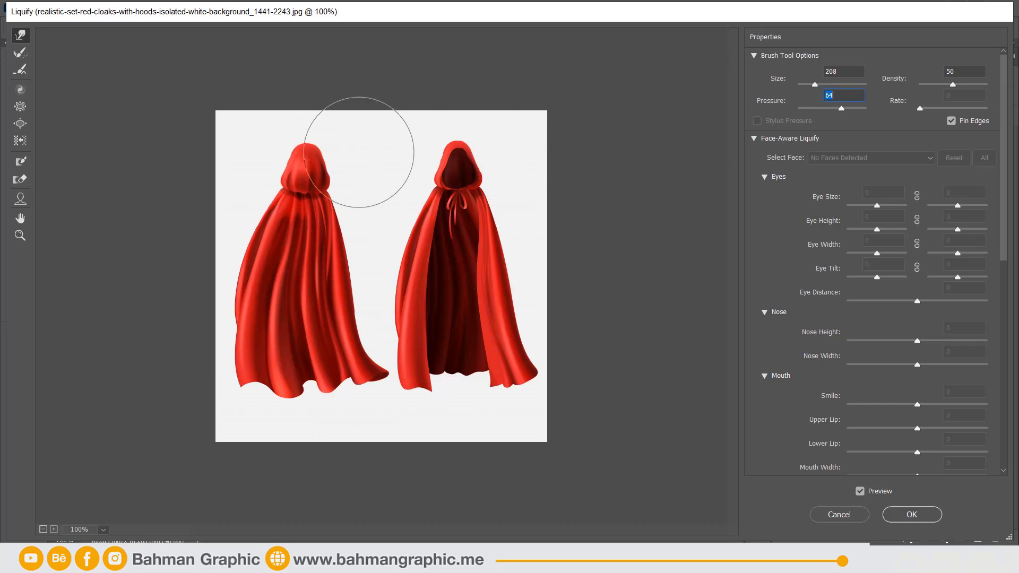
pyautogui.moveTo(296, 182)
pyautogui.mouseDown()
pyautogui.moveTo(317, 165)
pyautogui.moveTo(273, 182)
pyautogui.moveTo(296, 186)
pyautogui.moveTo(291, 127)
pyautogui.moveTo(302, 165)
pyautogui.moveTo(272, 170)
pyautogui.moveTo(296, 148)
pyautogui.moveTo(290, 171)
pyautogui.mouseUp()
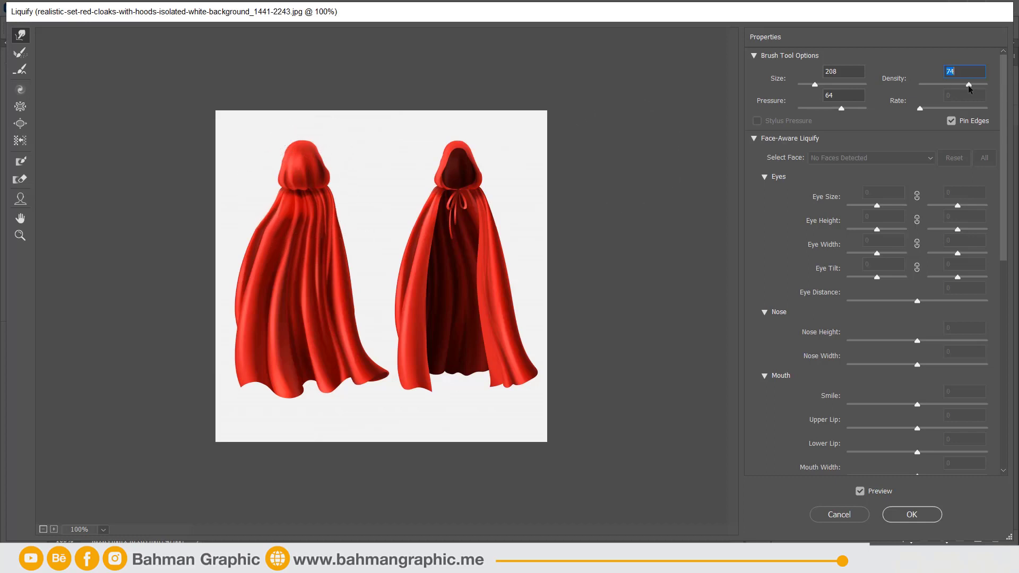
pyautogui.moveTo(280, 148)
pyautogui.mouseDown()
pyautogui.moveTo(260, 208)
pyautogui.moveTo(291, 141)
pyautogui.moveTo(302, 165)
pyautogui.moveTo(305, 140)
pyautogui.mouseUp()
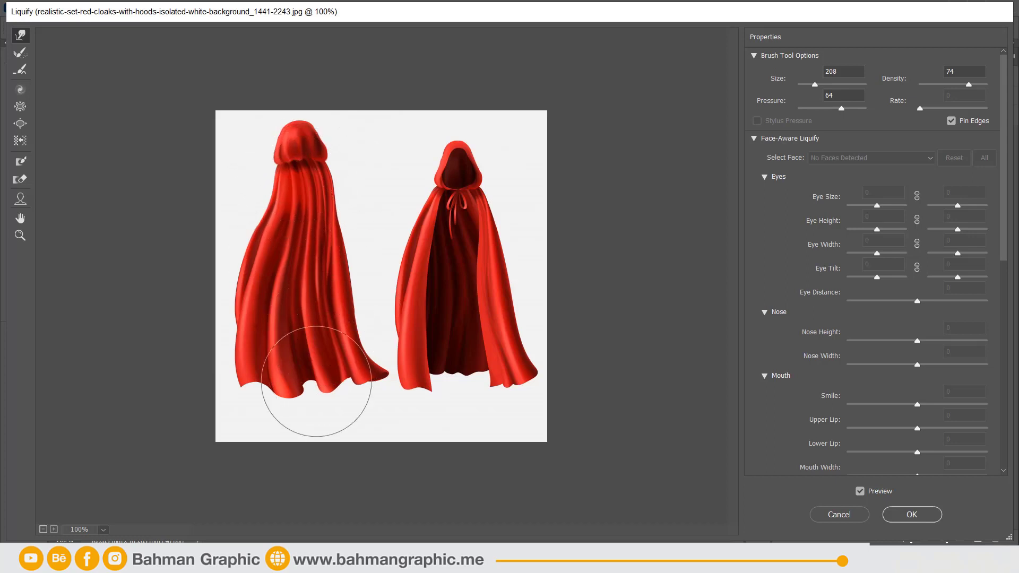
pyautogui.moveTo(276, 384); pyautogui.dragTo(322, 443)
# Shrink the brush to size 62 and lengthen both cloaks' hem tips downward.
pyautogui.moveTo(815, 85); pyautogui.dragTo(809, 84)
pyautogui.moveTo(335, 402); pyautogui.dragTo(366, 429)
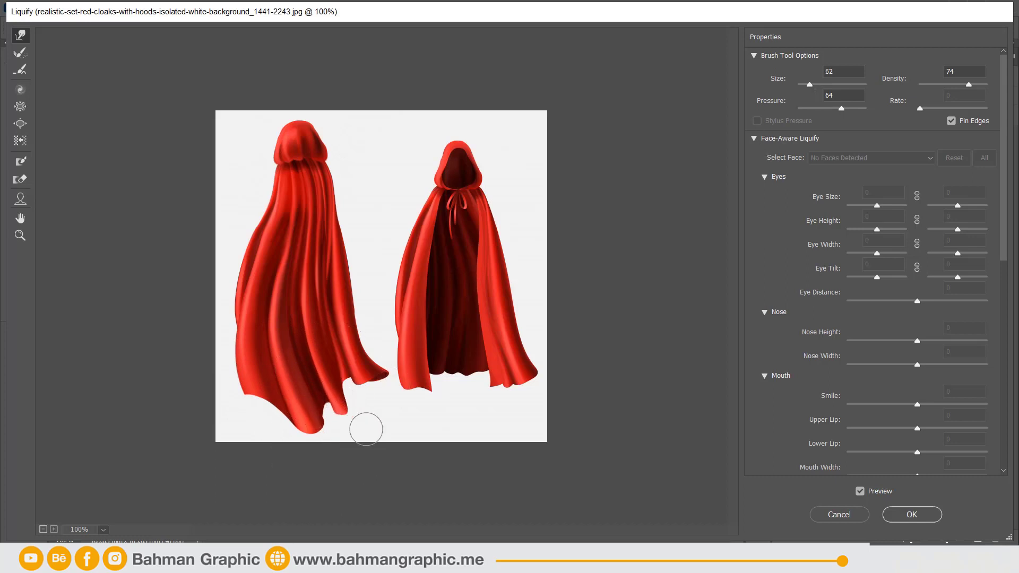
pyautogui.moveTo(375, 363); pyautogui.dragTo(398, 386)
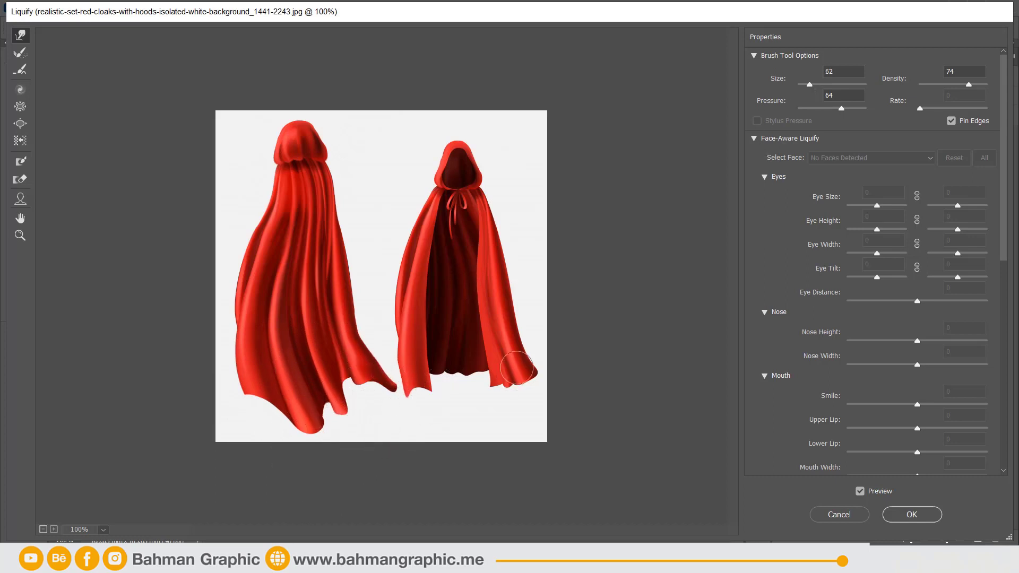
pyautogui.moveTo(516, 369); pyautogui.dragTo(530, 398)
pyautogui.moveTo(424, 379); pyautogui.dragTo(424, 407)
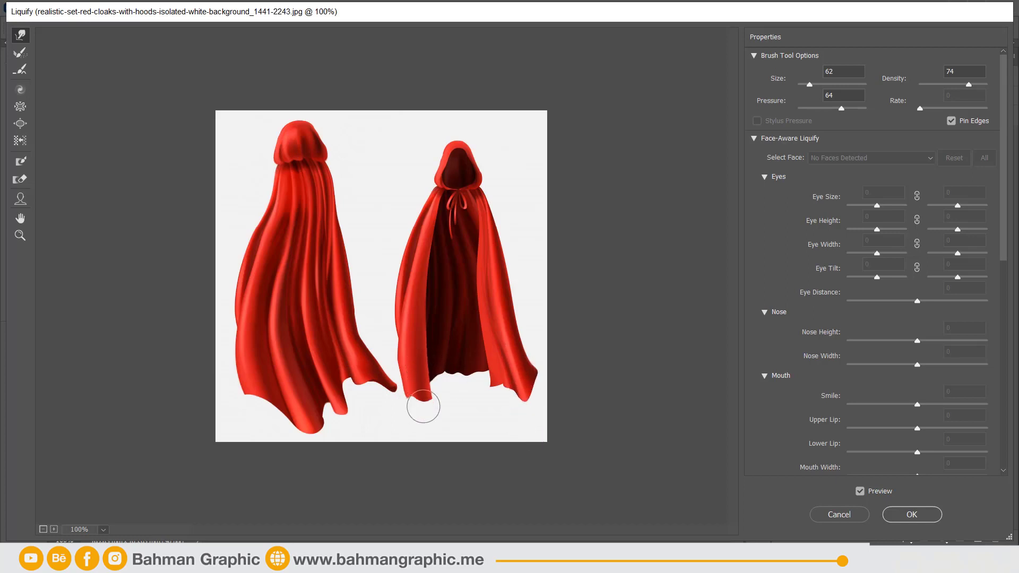
pyautogui.moveTo(413, 367); pyautogui.dragTo(412, 405)
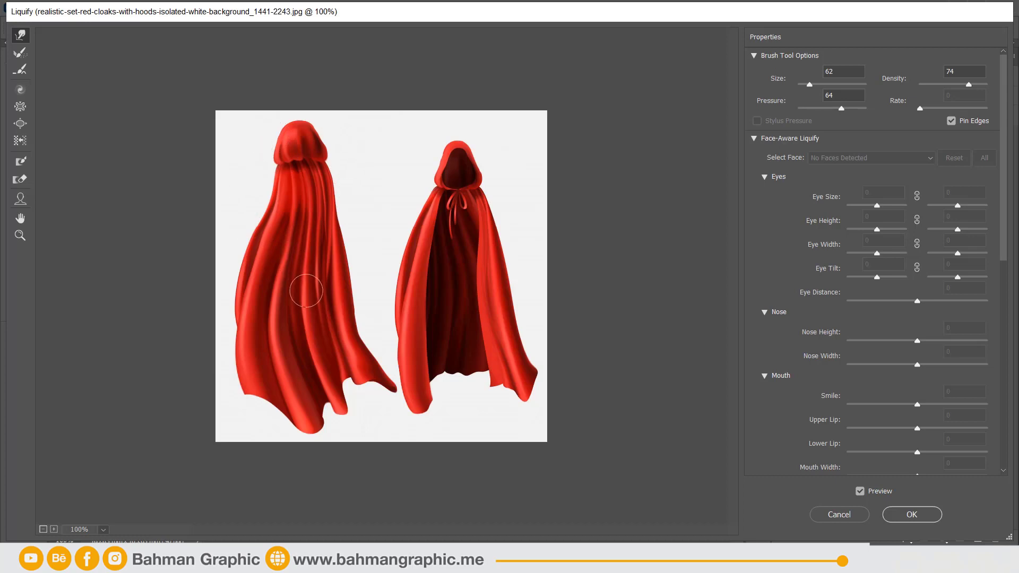
# Restore the left cloak's hood and lower hem with the Reconstruct Tool.
pyautogui.click(16, 58)
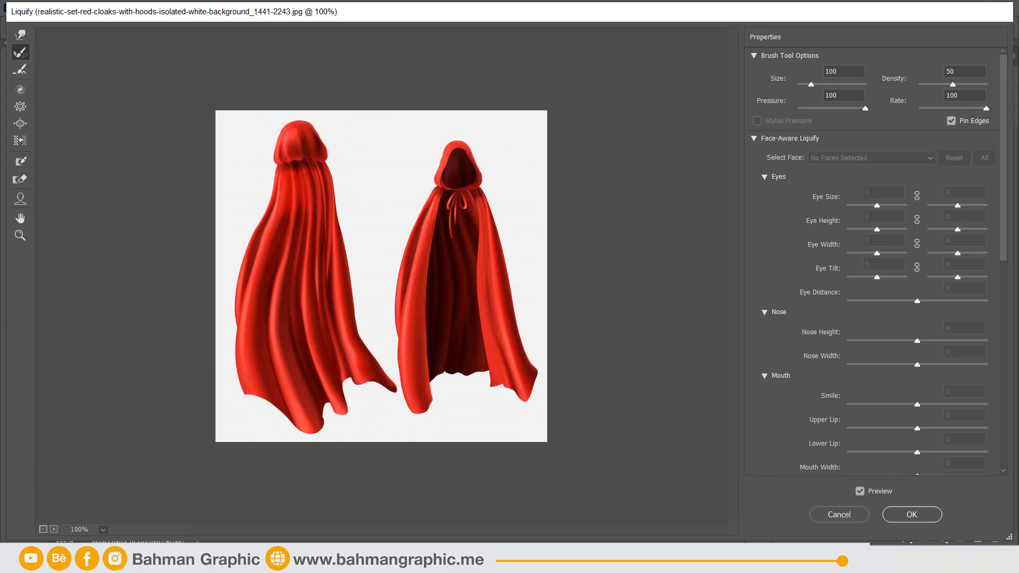
pyautogui.moveTo(287, 147)
pyautogui.mouseDown()
pyautogui.moveTo(311, 130)
pyautogui.moveTo(257, 182)
pyautogui.moveTo(341, 195)
pyautogui.moveTo(345, 208)
pyautogui.mouseUp()
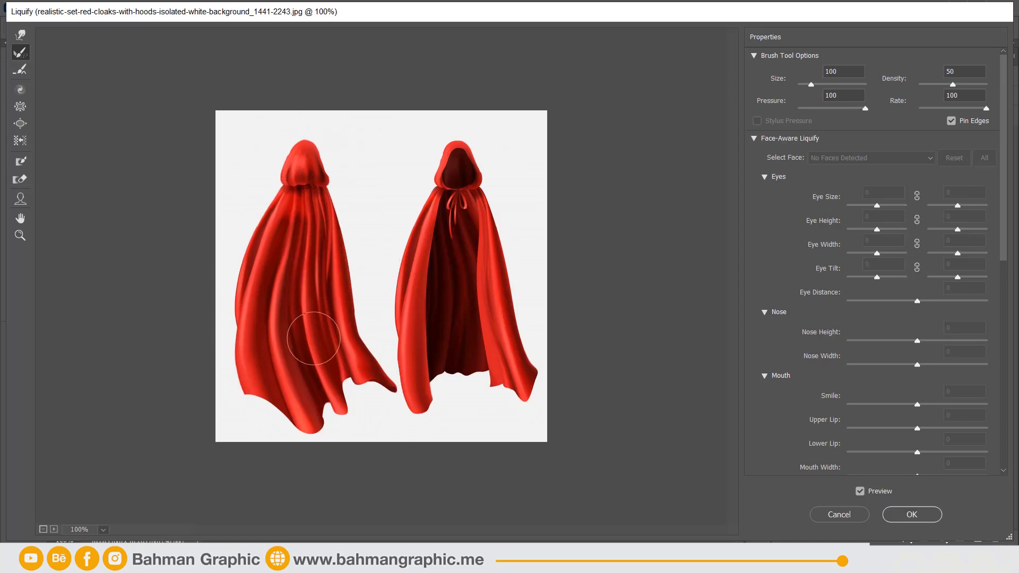
pyautogui.moveTo(349, 396)
pyautogui.mouseDown()
pyautogui.moveTo(285, 409)
pyautogui.moveTo(336, 404)
pyautogui.moveTo(284, 432)
pyautogui.moveTo(340, 405)
pyautogui.moveTo(371, 369)
pyautogui.moveTo(455, 404)
pyautogui.moveTo(531, 366)
pyautogui.moveTo(510, 388)
pyautogui.moveTo(448, 382)
pyautogui.mouseUp()
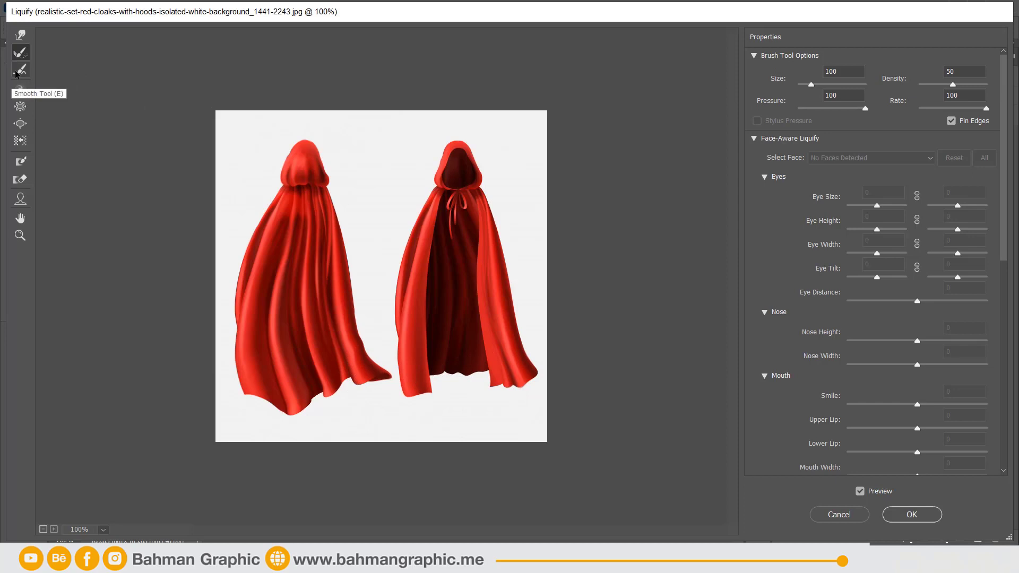
# Forward Warp the left hood into a pointed tip and push its shoulder into a wavy kink.
pyautogui.click(20, 35)
pyautogui.moveTo(300, 151); pyautogui.dragTo(340, 126)
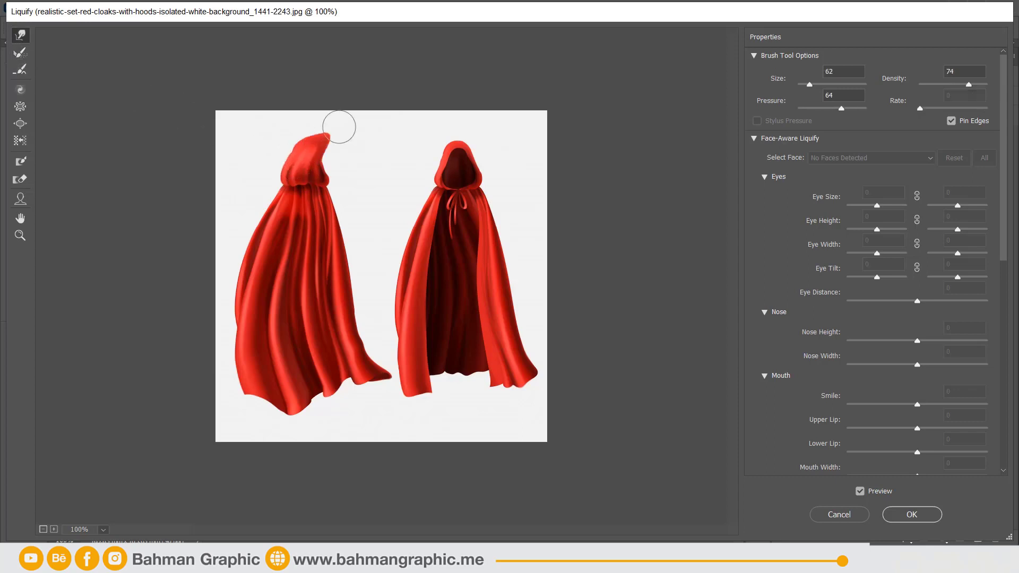
pyautogui.moveTo(317, 188); pyautogui.dragTo(245, 182)
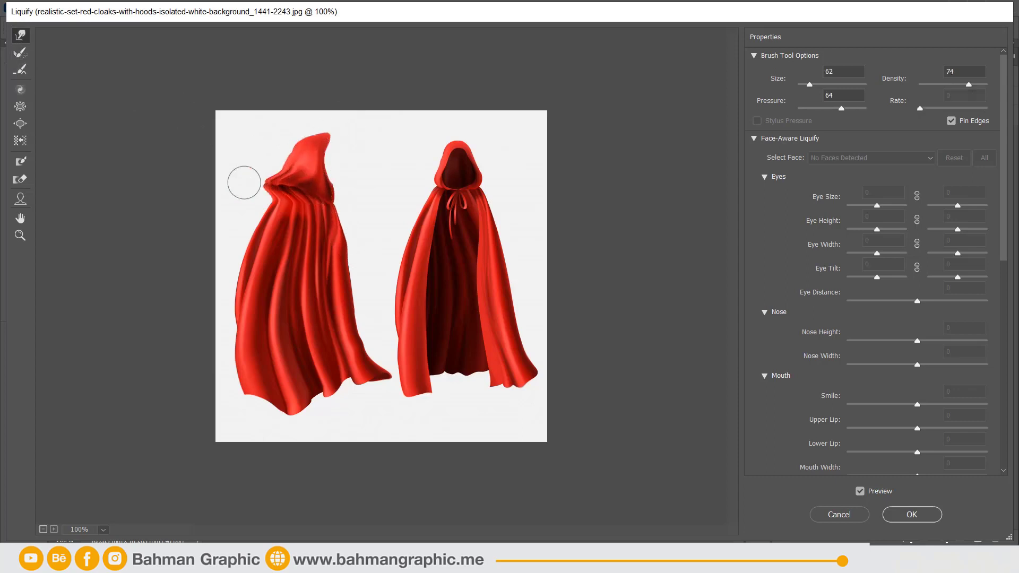
pyautogui.moveTo(286, 210); pyautogui.dragTo(221, 223)
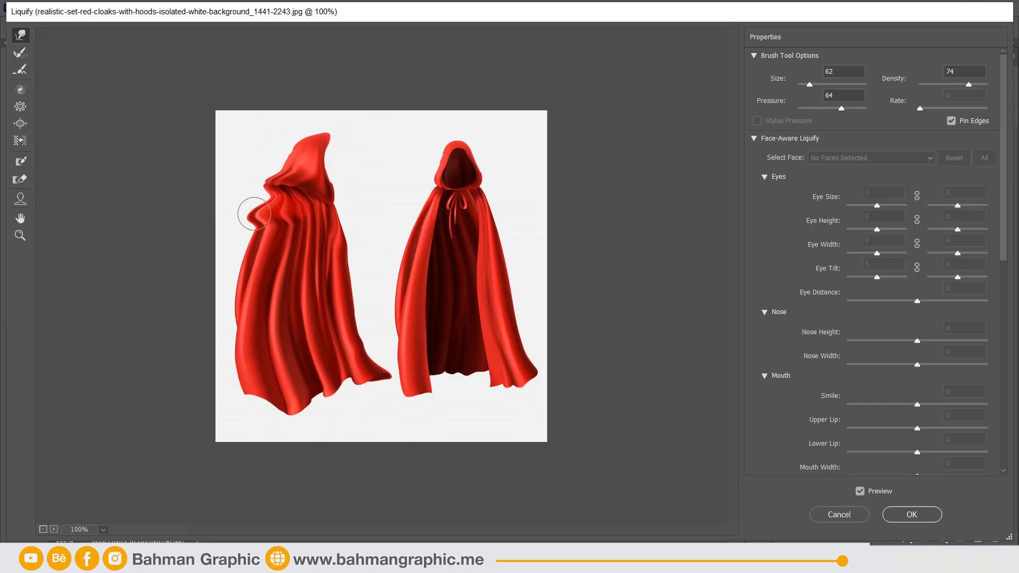
pyautogui.click(20, 69)
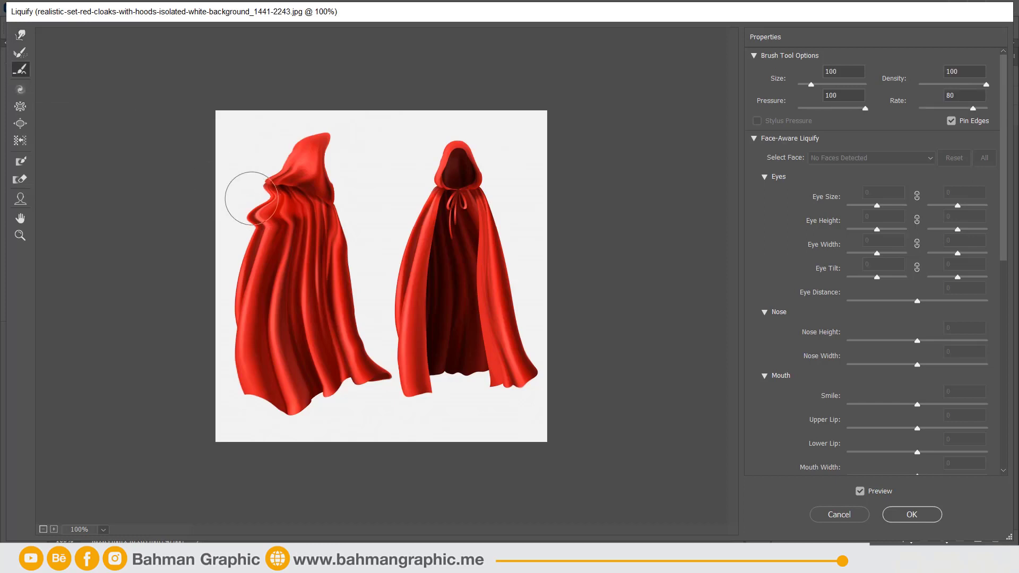
# Smooth the left shoulder's wavy kink and reduce the brush size to 50.
pyautogui.moveTo(259, 205)
pyautogui.mouseDown()
pyautogui.moveTo(236, 220)
pyautogui.moveTo(276, 223)
pyautogui.moveTo(237, 220)
pyautogui.moveTo(313, 109)
pyautogui.moveTo(354, 184)
pyautogui.moveTo(348, 220)
pyautogui.moveTo(269, 211)
pyautogui.moveTo(258, 285)
pyautogui.moveTo(274, 276)
pyautogui.moveTo(263, 249)
pyautogui.moveTo(275, 243)
pyautogui.mouseUp()
pyautogui.press('[')
pyautogui.press('[')
pyautogui.press('[')
pyautogui.write('50')
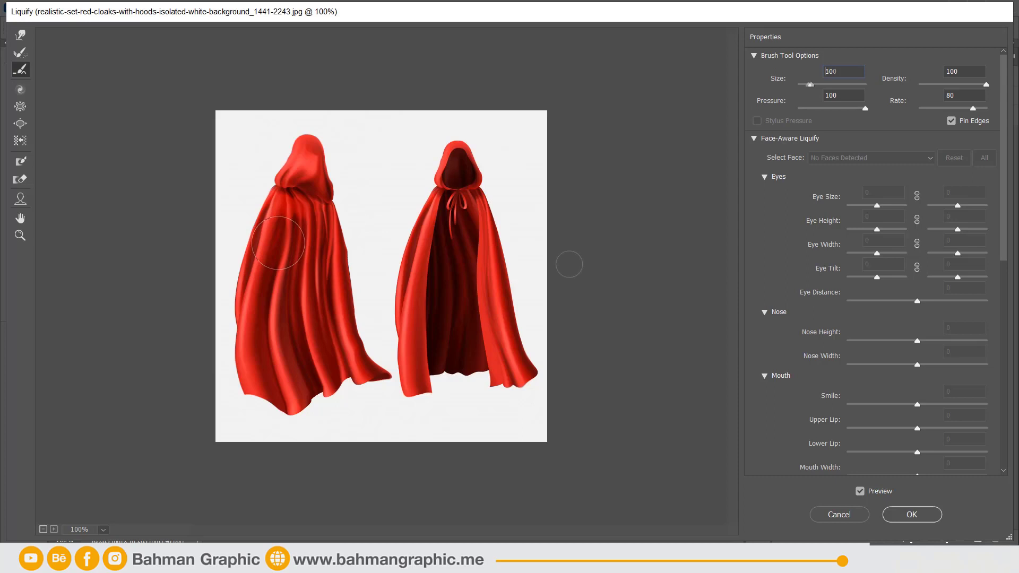
# Twirl the left cloak's chest and shoulder folds clockwise at size 200, density 96.
pyautogui.click(21, 91)
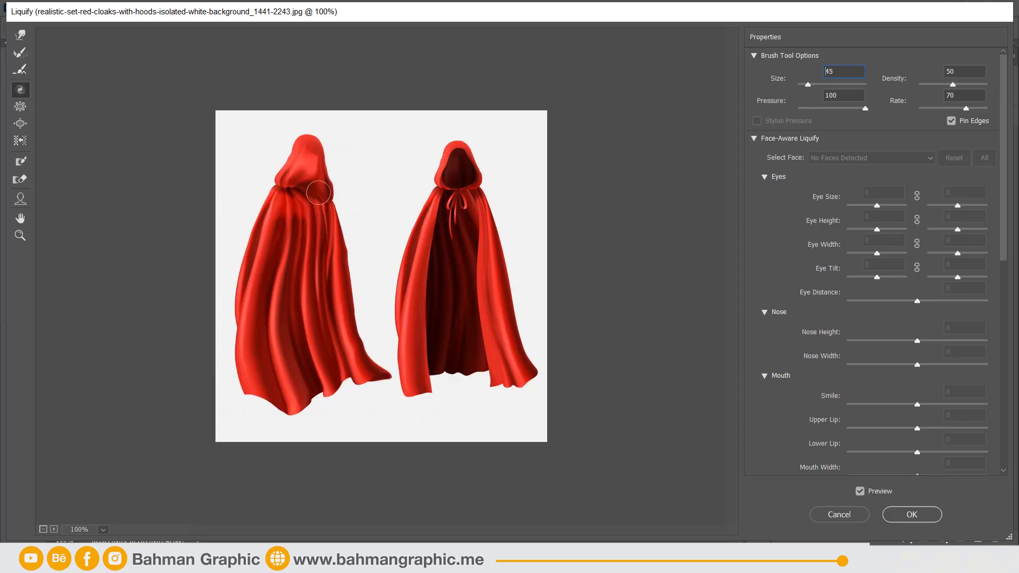
pyautogui.moveTo(808, 84); pyautogui.dragTo(822, 83)
pyautogui.write('200')
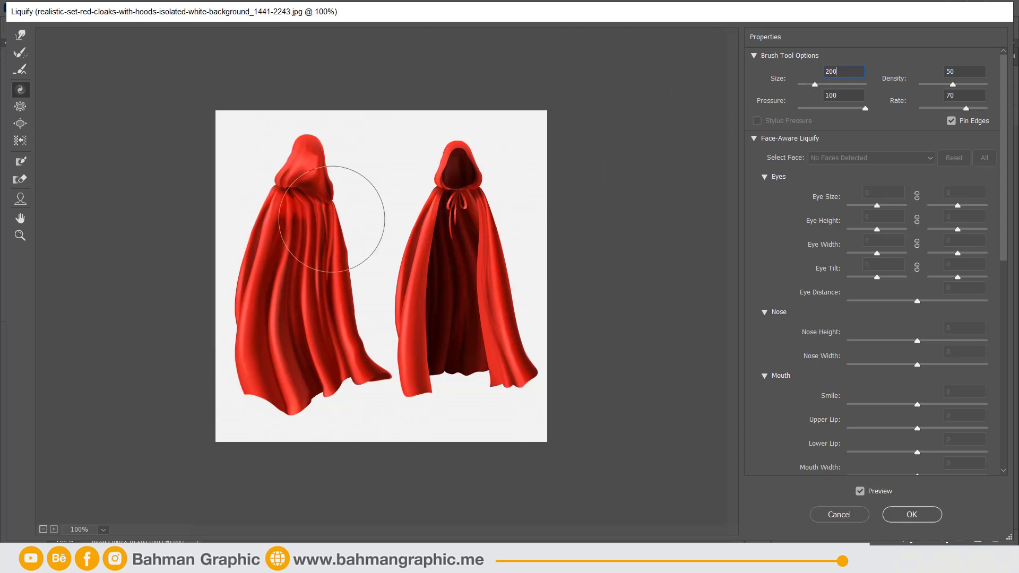
pyautogui.moveTo(312, 225); pyautogui.dragTo(303, 217)
pyautogui.moveTo(304, 217); pyautogui.dragTo(303, 218)
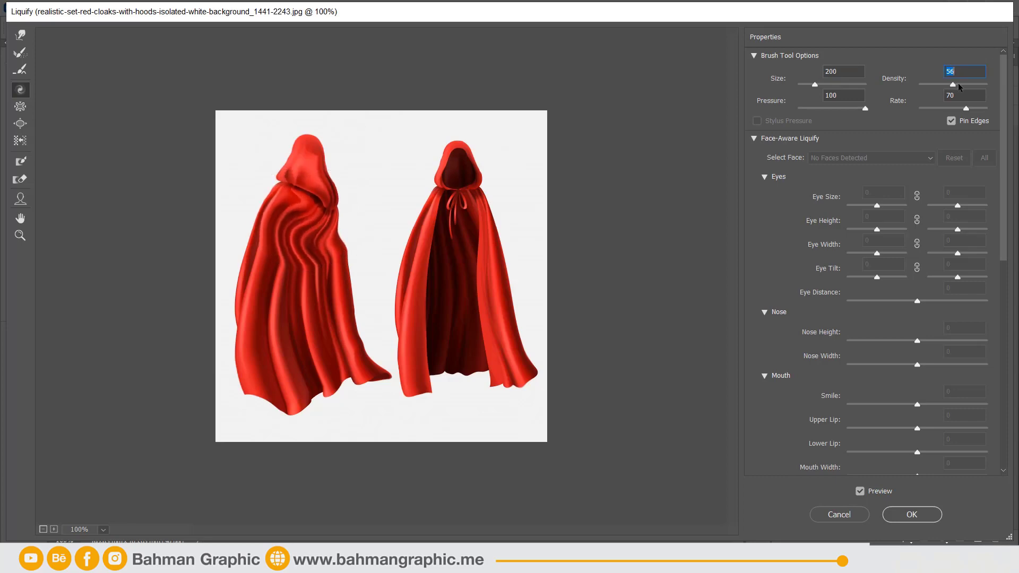
pyautogui.moveTo(953, 84); pyautogui.dragTo(983, 85)
pyautogui.moveTo(295, 226); pyautogui.dragTo(296, 226)
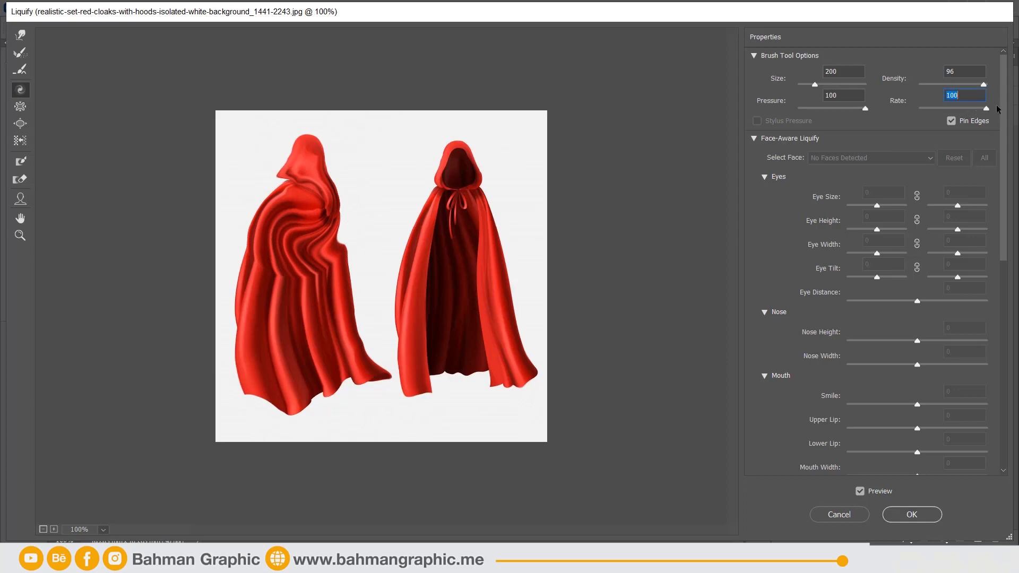
pyautogui.moveTo(330, 227); pyautogui.dragTo(299, 243)
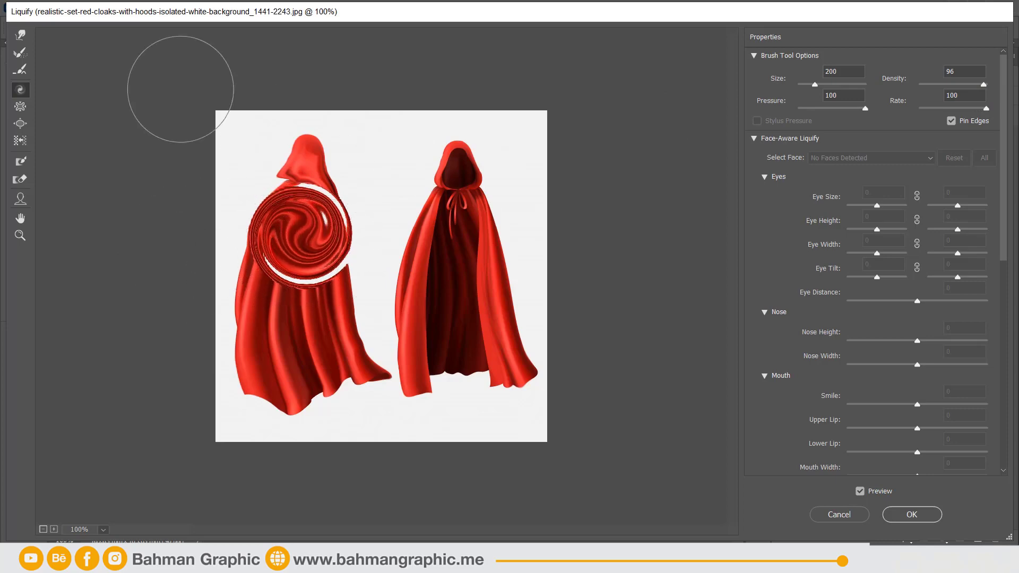
# Smooth and reconstruct the twirl to restore the left cloak's original shape.
pyautogui.click(20, 69)
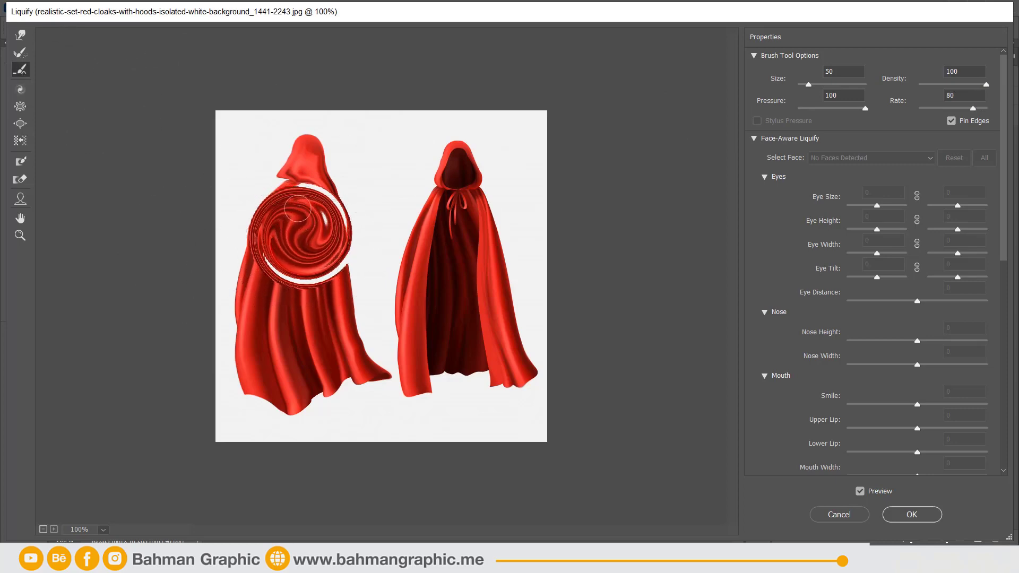
pyautogui.moveTo(297, 209)
pyautogui.mouseDown()
pyautogui.moveTo(259, 260)
pyautogui.moveTo(287, 244)
pyautogui.mouseUp()
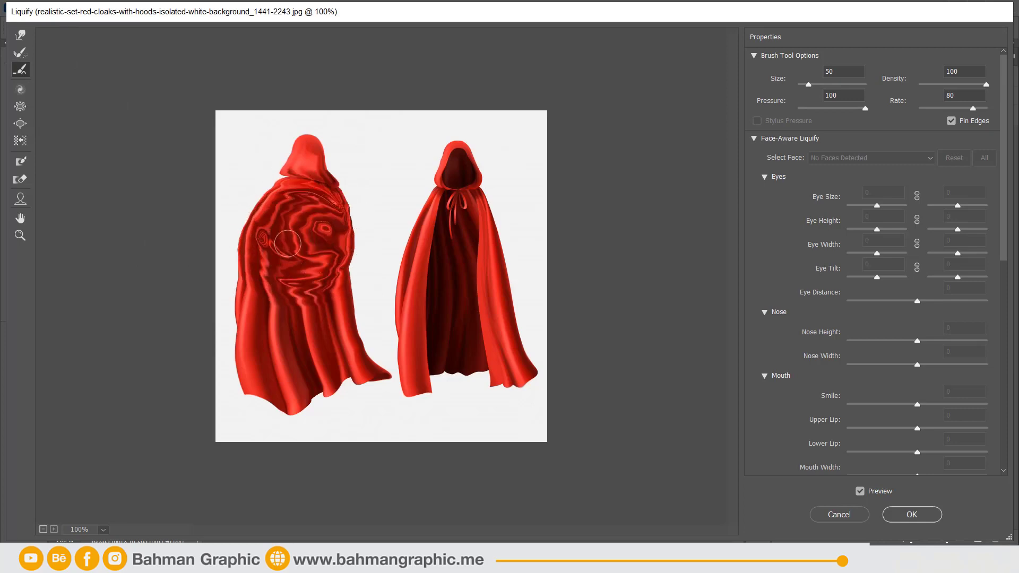
pyautogui.click(20, 52)
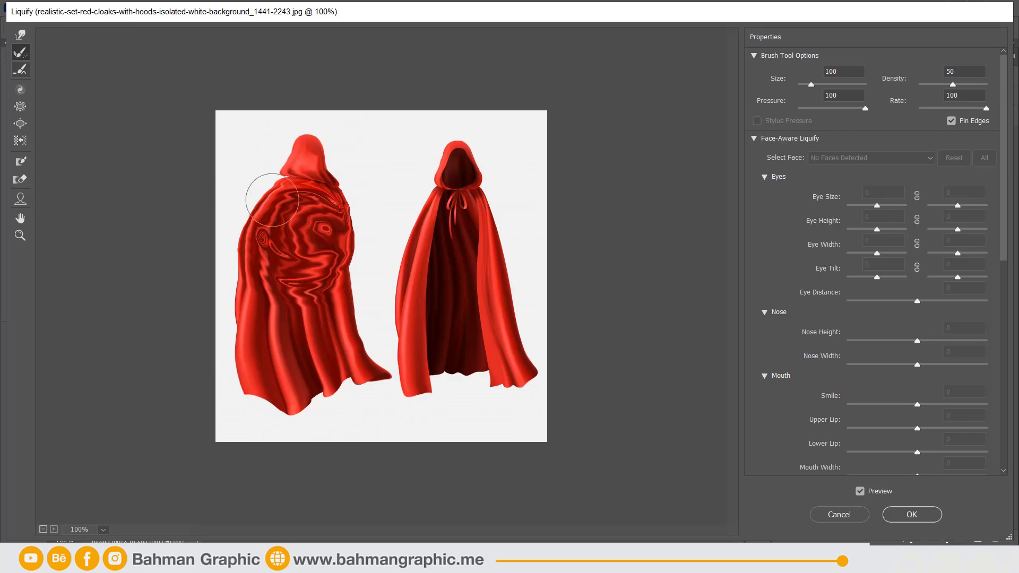
pyautogui.moveTo(298, 244)
pyautogui.mouseDown()
pyautogui.moveTo(321, 197)
pyautogui.moveTo(340, 278)
pyautogui.moveTo(330, 250)
pyautogui.moveTo(260, 263)
pyautogui.mouseUp()
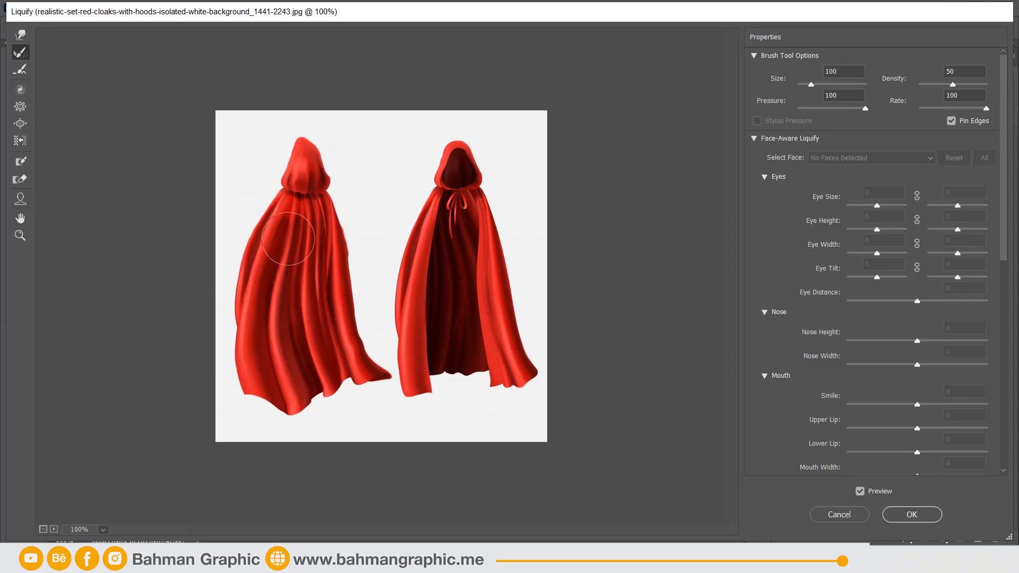
# Pucker the left hood and right cloak's neck tie, then bloat the left hood tip round.
pyautogui.click(17, 109)
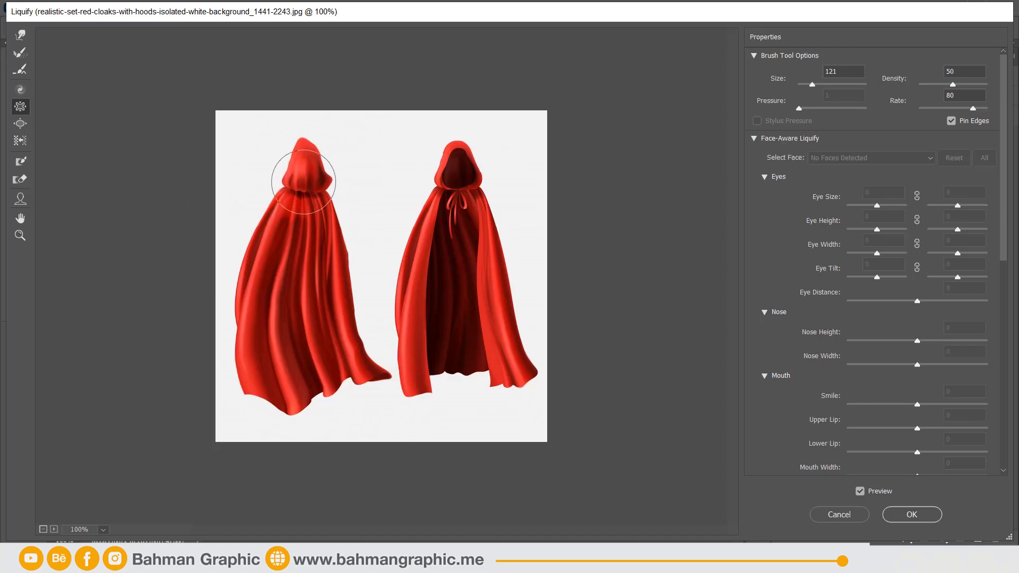
pyautogui.moveTo(303, 182); pyautogui.dragTo(303, 182)
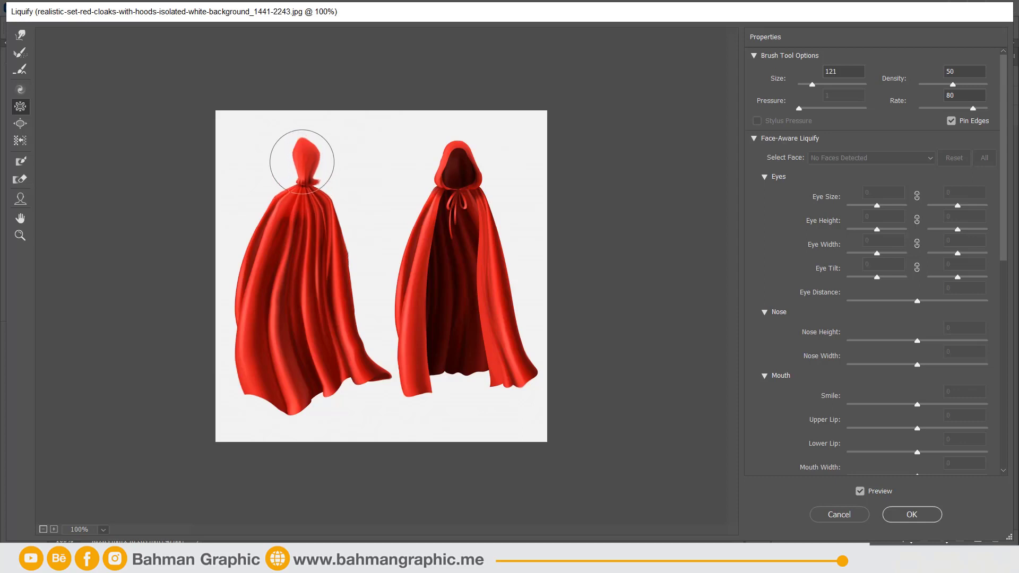
pyautogui.moveTo(302, 162); pyautogui.dragTo(308, 168)
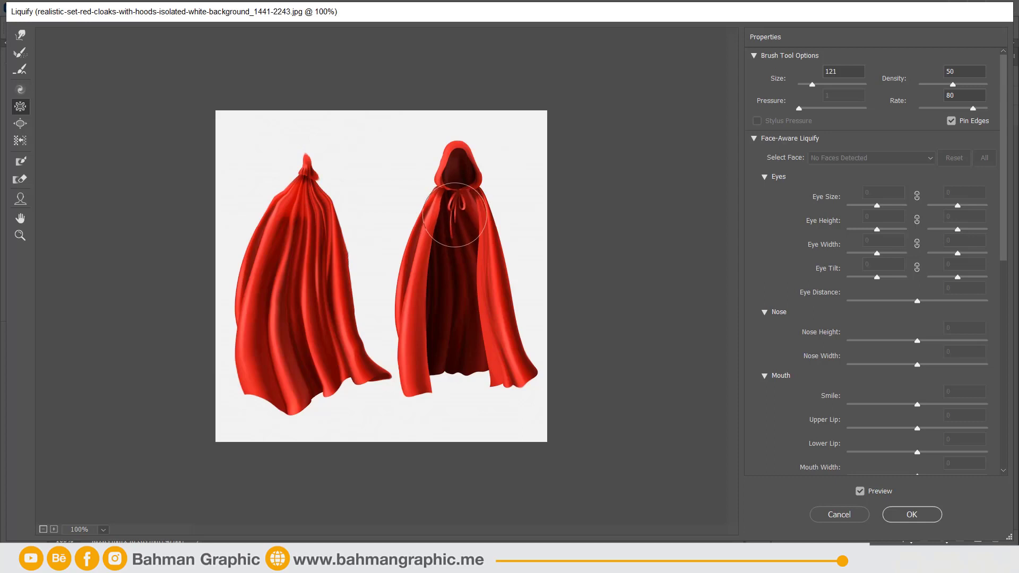
pyautogui.moveTo(455, 215); pyautogui.dragTo(454, 215)
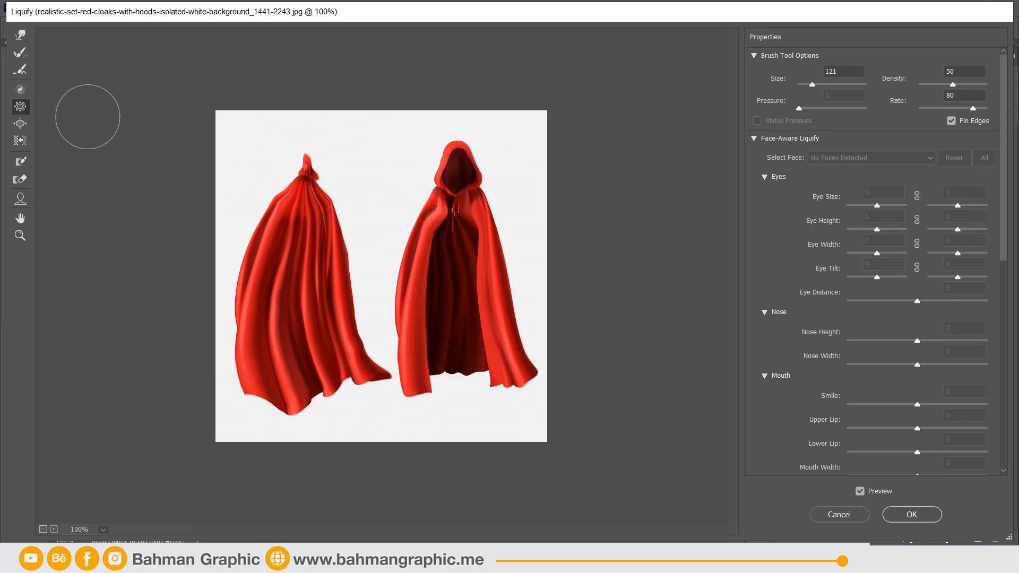
pyautogui.click(18, 123)
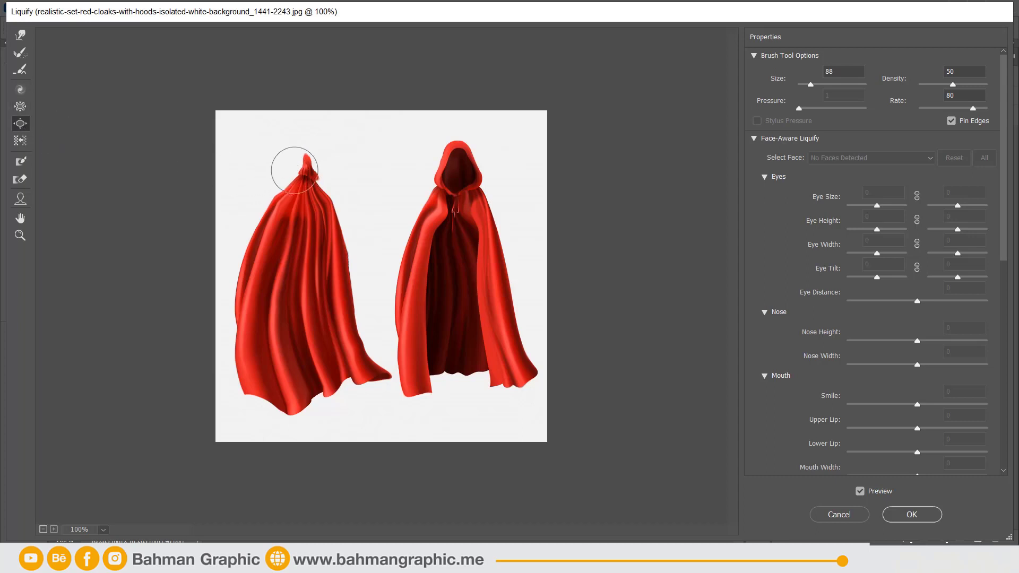
pyautogui.moveTo(301, 167)
pyautogui.mouseDown()
pyautogui.moveTo(286, 165)
pyautogui.moveTo(301, 165)
pyautogui.mouseUp()
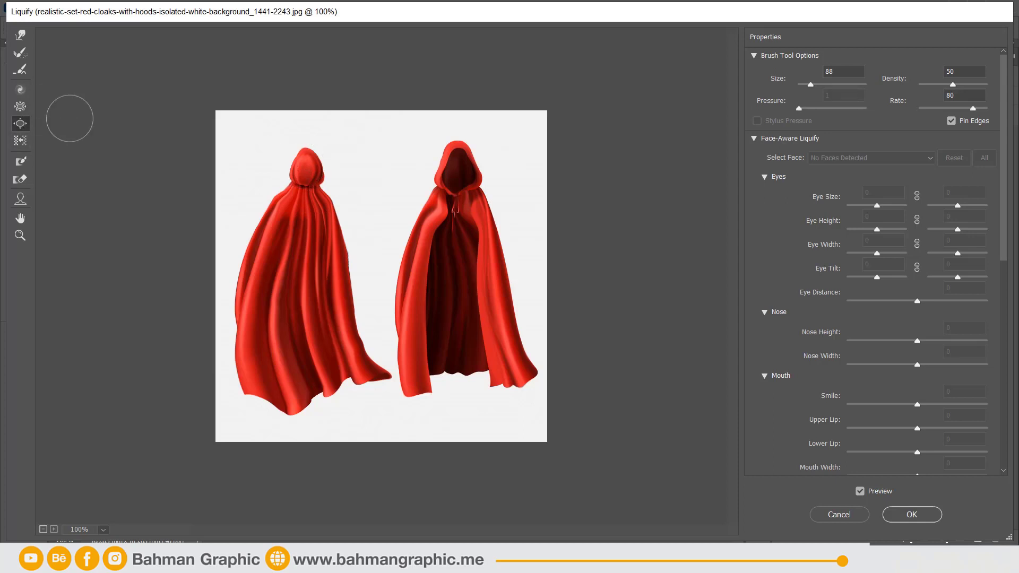
# Ripple both cloaks' edges and inner folds with Push Left strokes, narrowing the right cloak's opening.
pyautogui.click(18, 142)
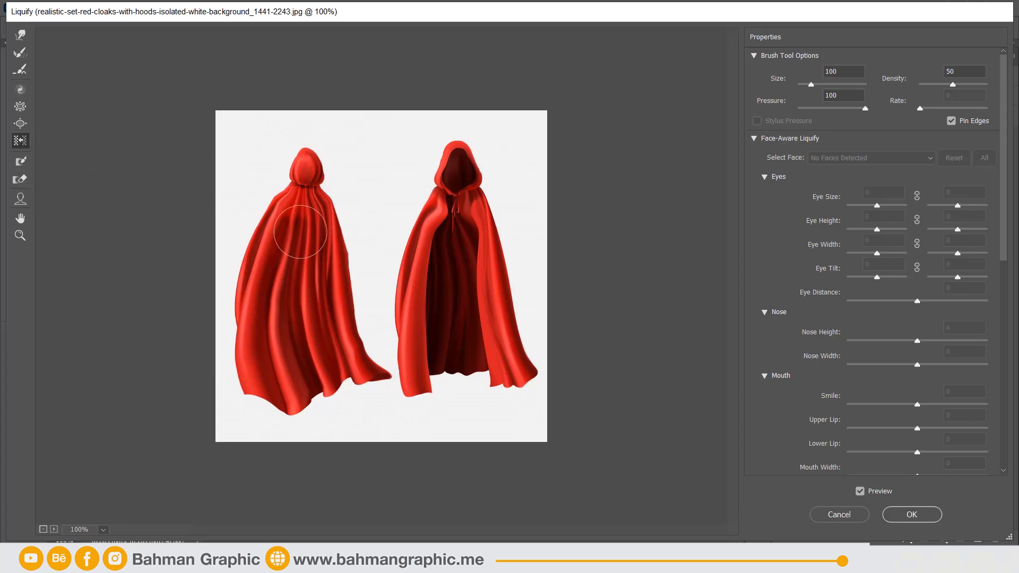
pyautogui.moveTo(350, 196); pyautogui.dragTo(268, 296)
pyautogui.moveTo(356, 272); pyautogui.dragTo(261, 416)
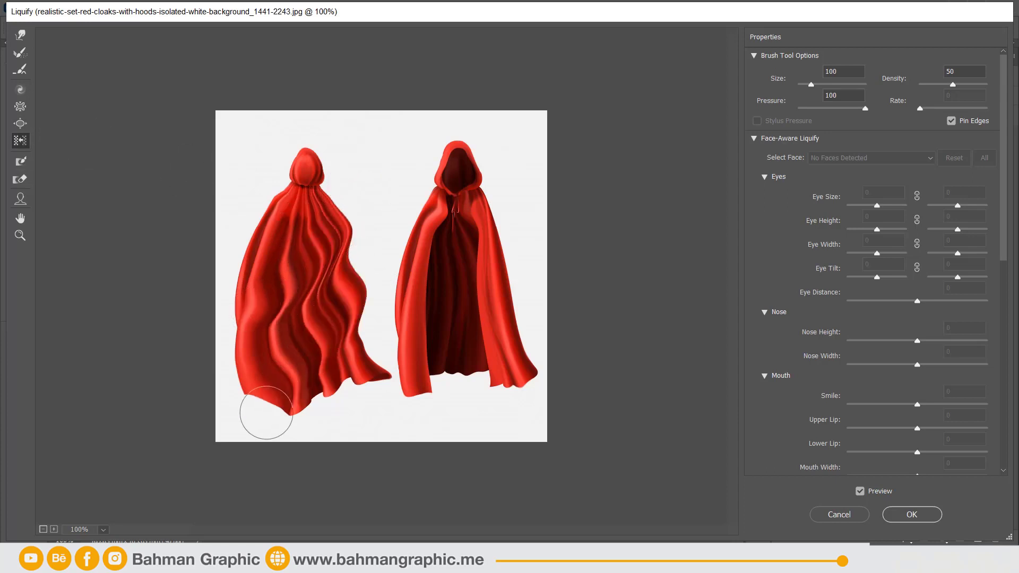
pyautogui.moveTo(424, 318); pyautogui.dragTo(475, 180)
pyautogui.moveTo(505, 115); pyautogui.dragTo(387, 273)
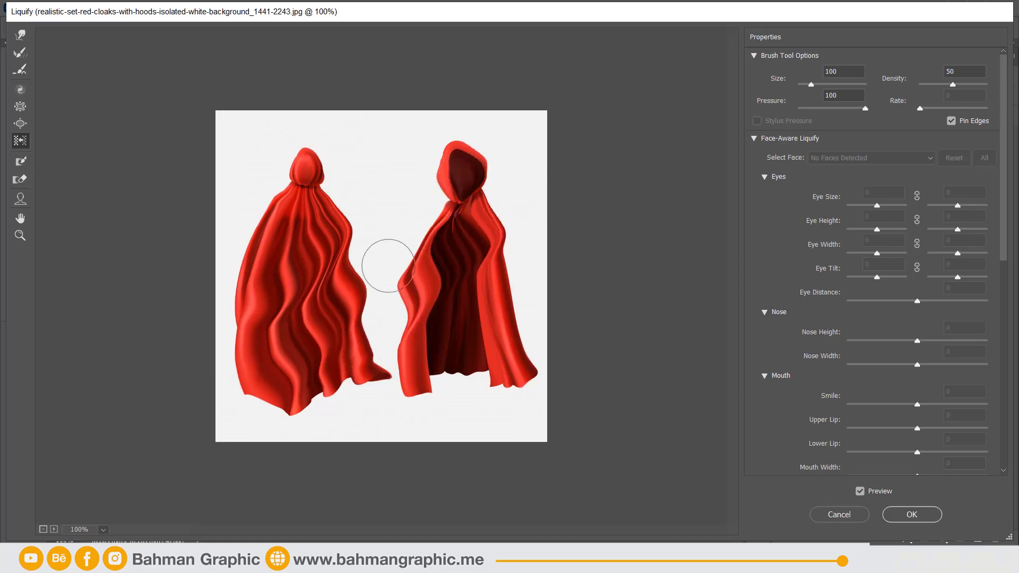
pyautogui.moveTo(580, 250); pyautogui.dragTo(382, 405)
pyautogui.moveTo(417, 342); pyautogui.dragTo(426, 329)
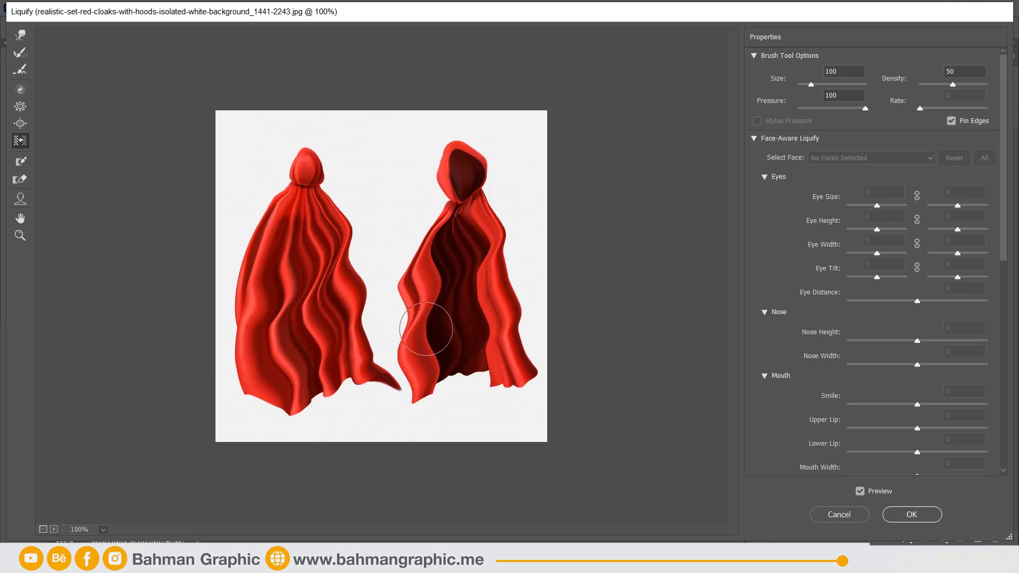
pyautogui.moveTo(425, 329)
pyautogui.mouseDown()
pyautogui.moveTo(473, 256)
pyautogui.moveTo(459, 264)
pyautogui.mouseUp()
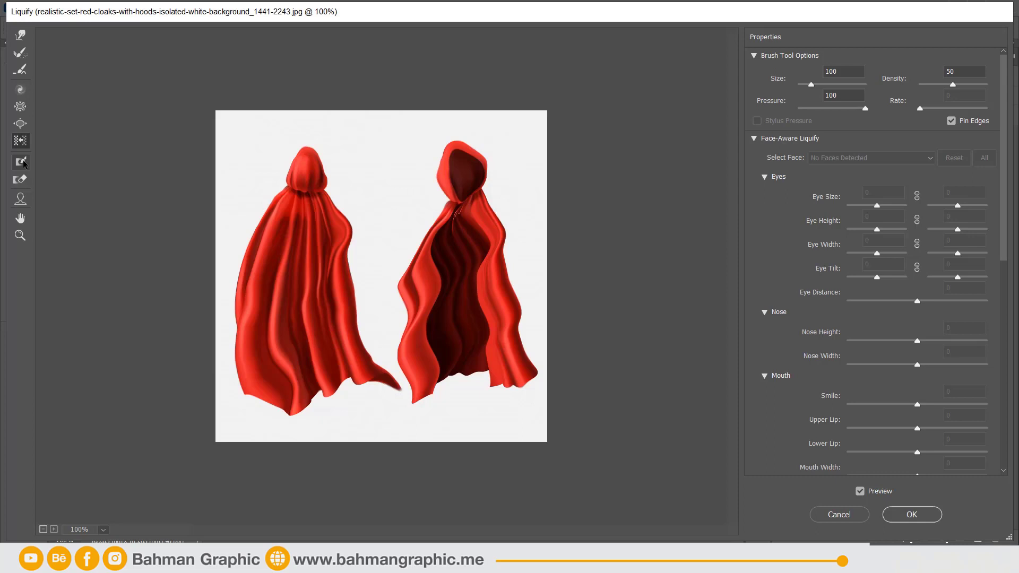
# Revert all liquify distortions using Reconstruct with Amount set to 0.
pyautogui.click(23, 164)
pyautogui.moveTo(1004, 71); pyautogui.dragTo(1002, 462)
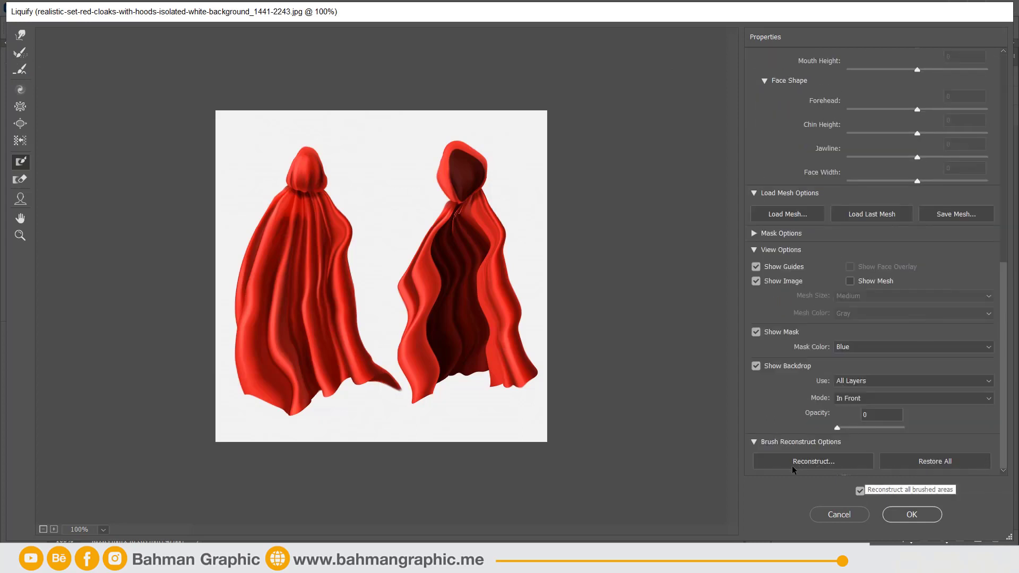
pyautogui.click(805, 462)
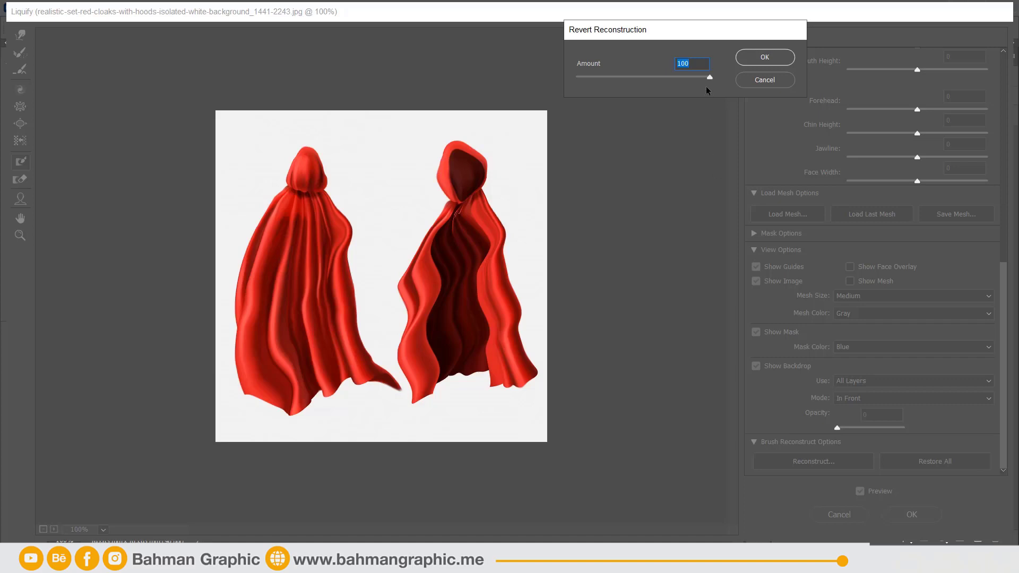
pyautogui.moveTo(709, 78); pyautogui.dragTo(572, 78)
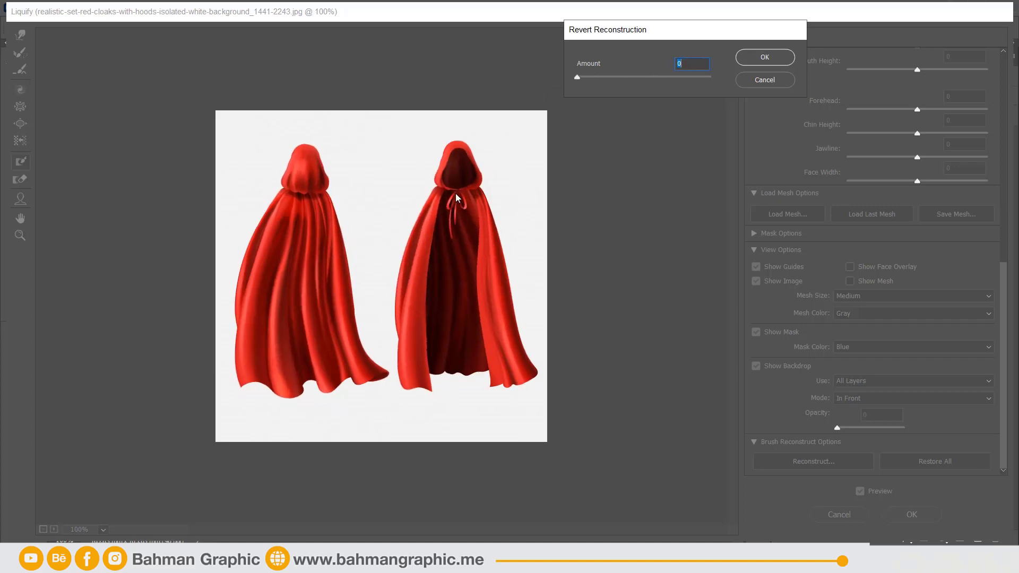
pyautogui.click(752, 59)
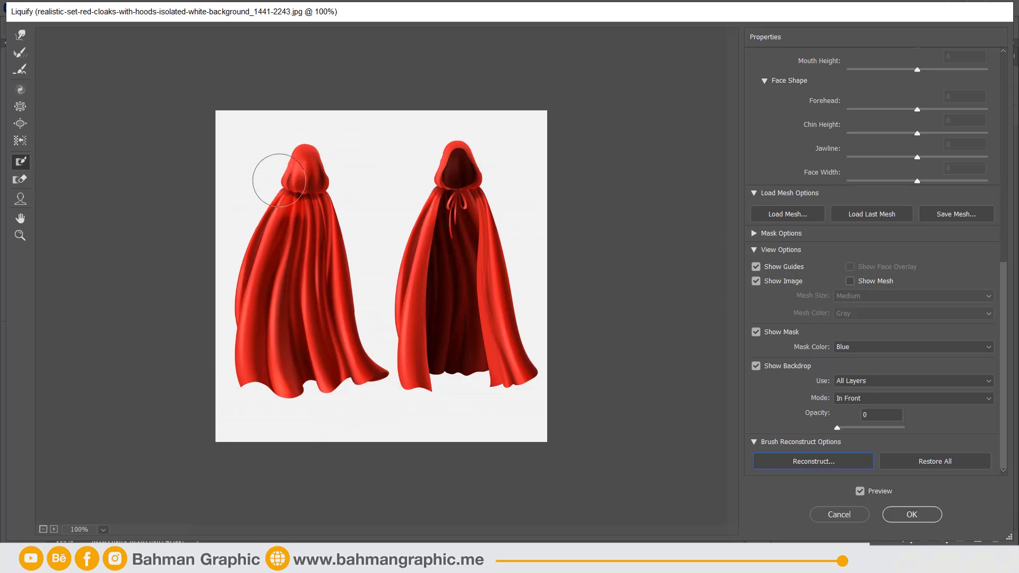
# Paint a freeze mask over both hoods, keeping Show Mask on with Blue mask colour.
pyautogui.moveTo(292, 160); pyautogui.dragTo(315, 181)
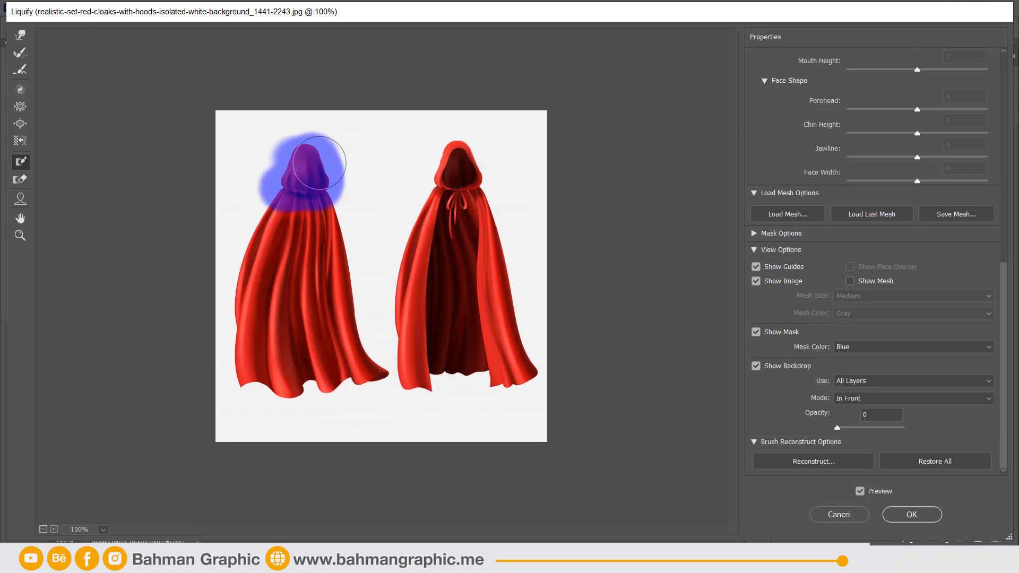
pyautogui.moveTo(481, 170)
pyautogui.mouseDown()
pyautogui.moveTo(456, 159)
pyautogui.moveTo(474, 192)
pyautogui.moveTo(473, 166)
pyautogui.mouseUp()
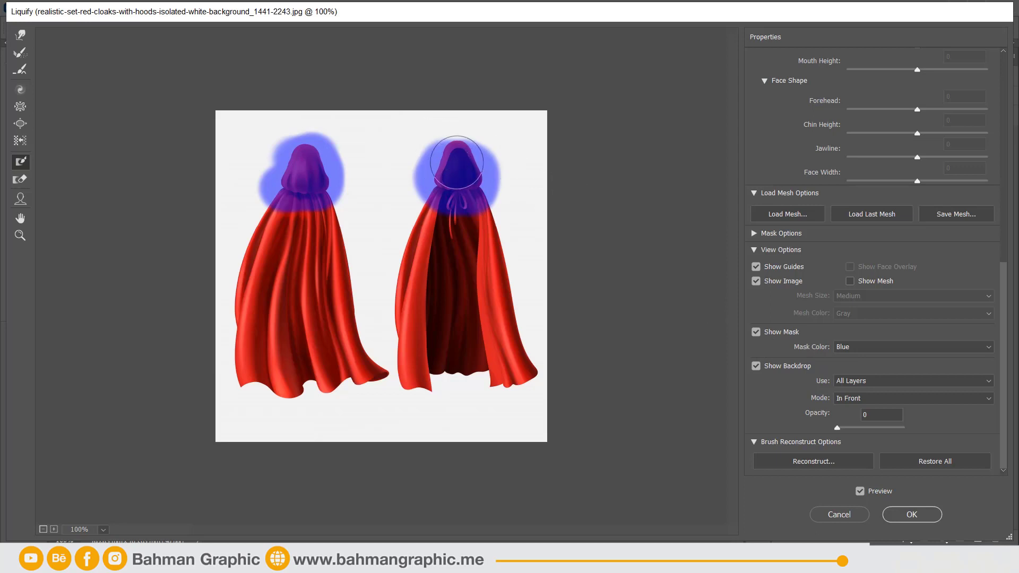
pyautogui.click(755, 331)
pyautogui.click(757, 330)
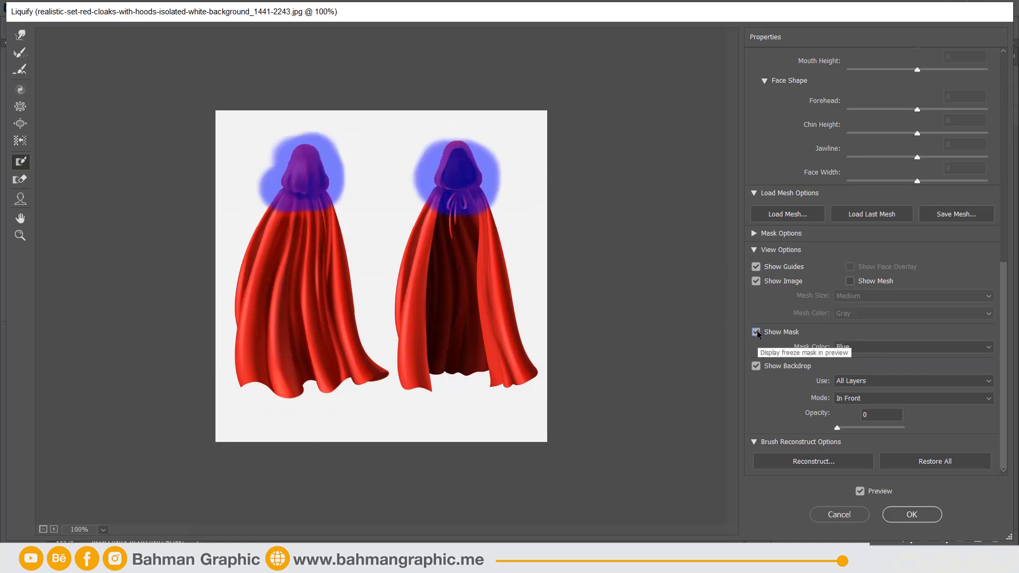
pyautogui.click(858, 347)
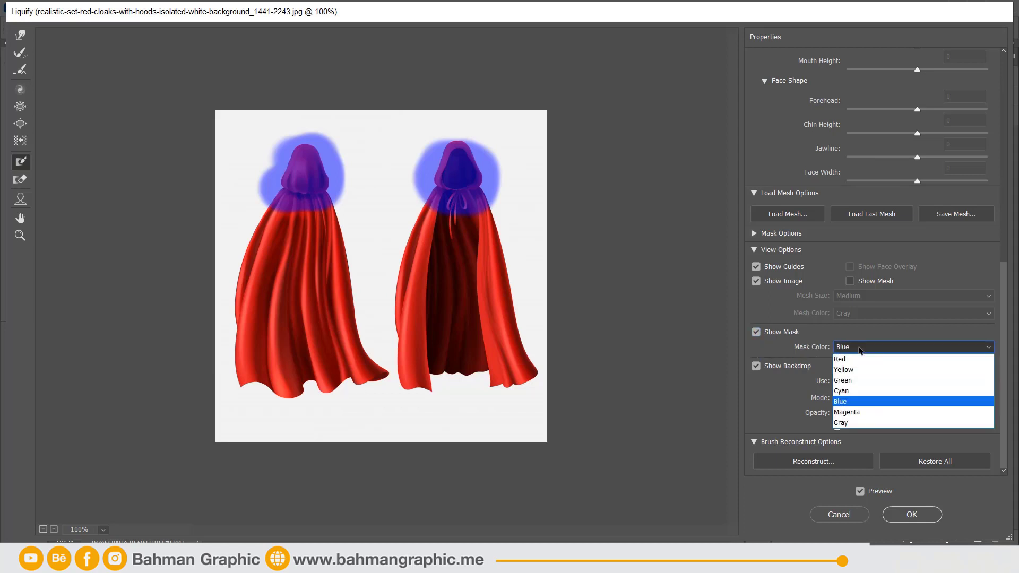
pyautogui.click(858, 347)
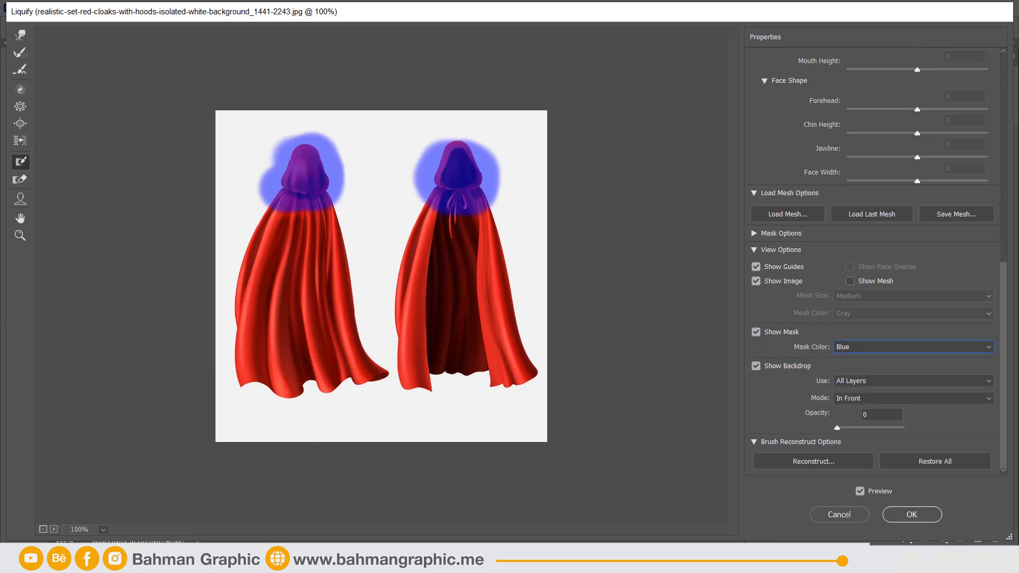
# Forward Warp both cloaks' shoulders just below the frozen hoods into streaks.
pyautogui.click(19, 36)
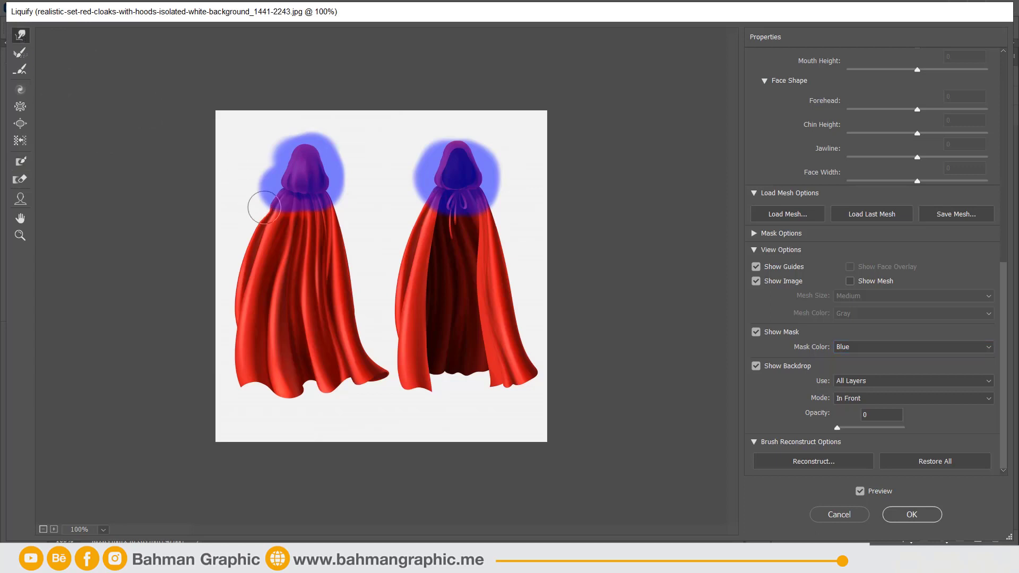
pyautogui.moveTo(257, 205)
pyautogui.mouseDown()
pyautogui.moveTo(323, 214)
pyautogui.moveTo(353, 176)
pyautogui.moveTo(329, 201)
pyautogui.mouseUp()
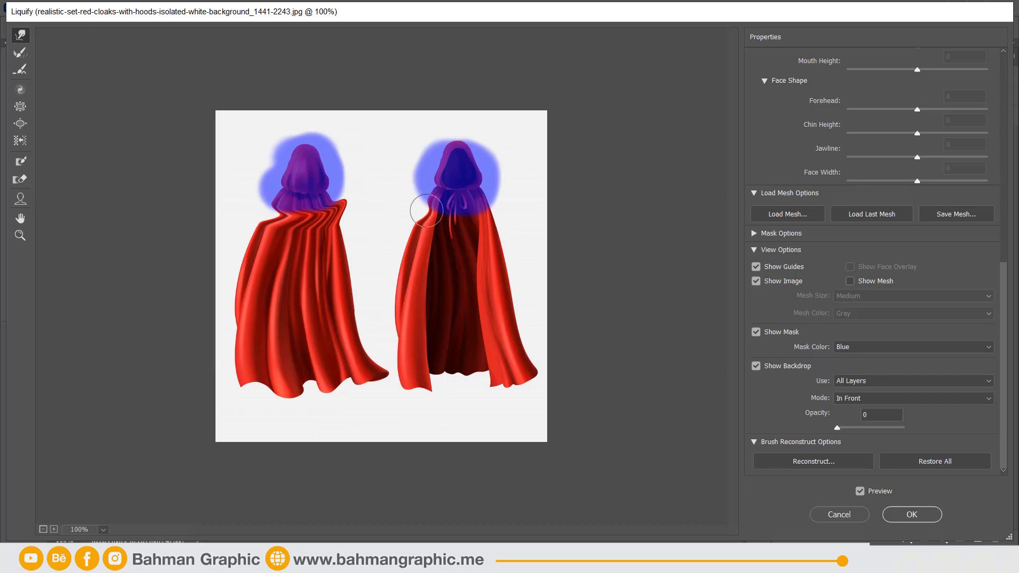
pyautogui.moveTo(416, 212)
pyautogui.mouseDown()
pyautogui.moveTo(500, 207)
pyautogui.moveTo(524, 183)
pyautogui.mouseUp()
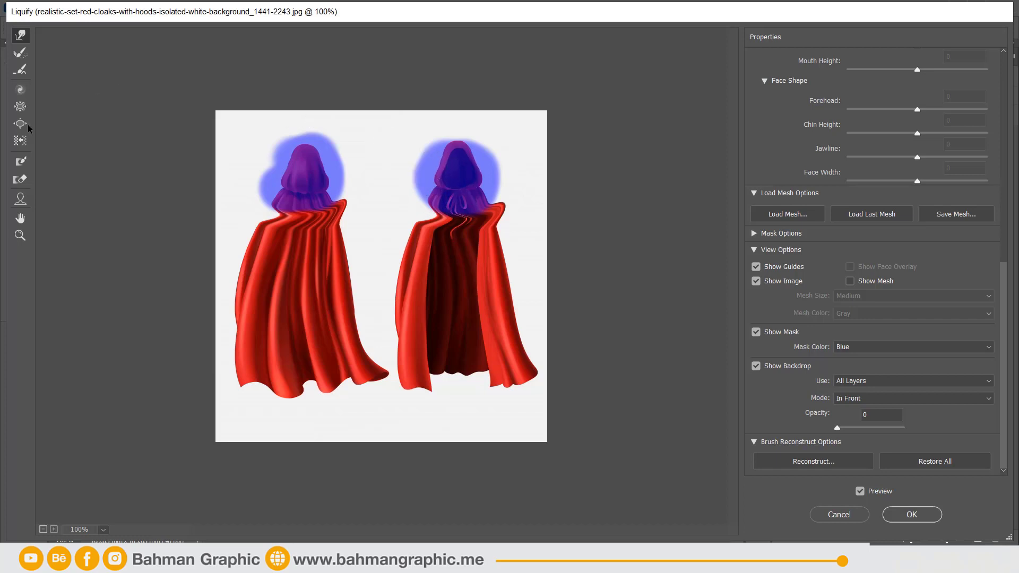
pyautogui.click(20, 180)
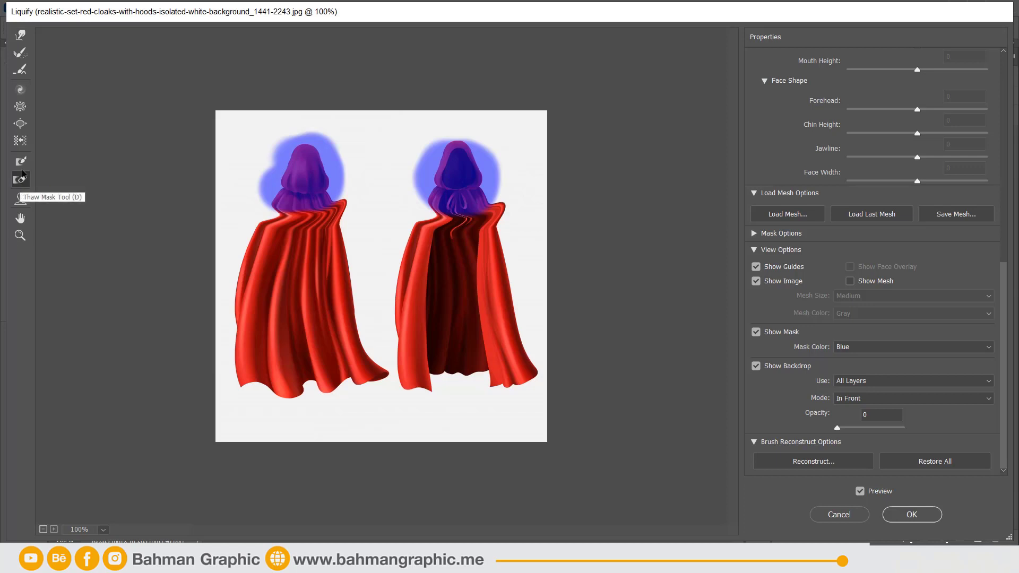
pyautogui.moveTo(239, 164)
pyautogui.mouseDown()
pyautogui.moveTo(247, 193)
pyautogui.moveTo(420, 197)
pyautogui.moveTo(390, 211)
pyautogui.mouseUp()
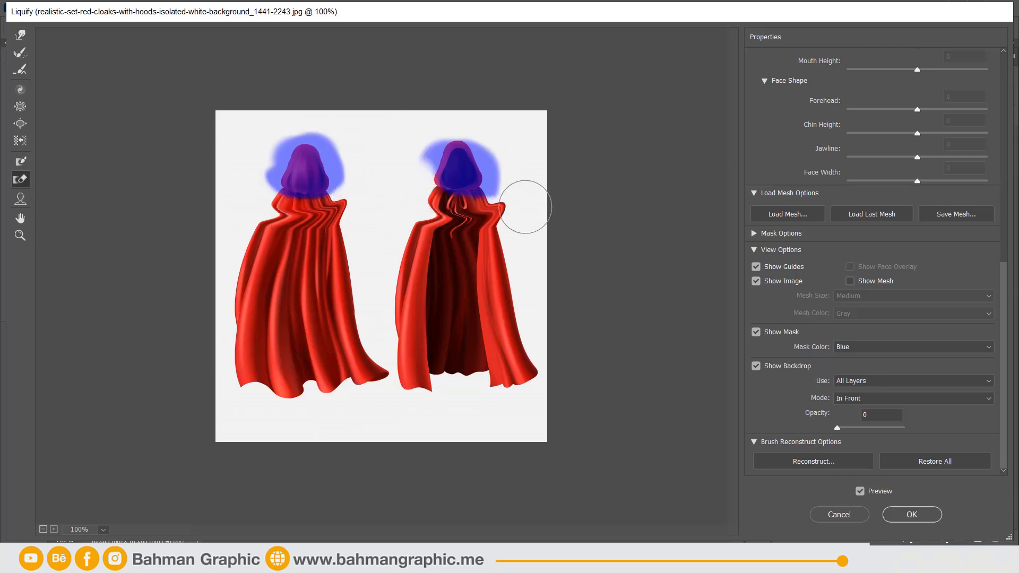
pyautogui.click(20, 35)
pyautogui.moveTo(294, 199); pyautogui.dragTo(351, 201)
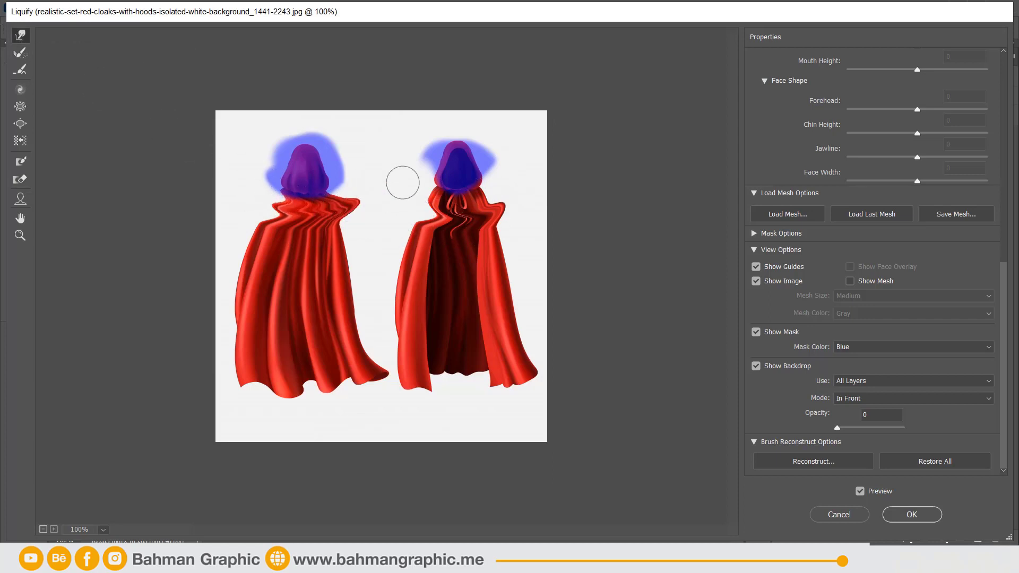
pyautogui.moveTo(419, 194)
pyautogui.mouseDown()
pyautogui.moveTo(500, 200)
pyautogui.moveTo(520, 177)
pyautogui.mouseUp()
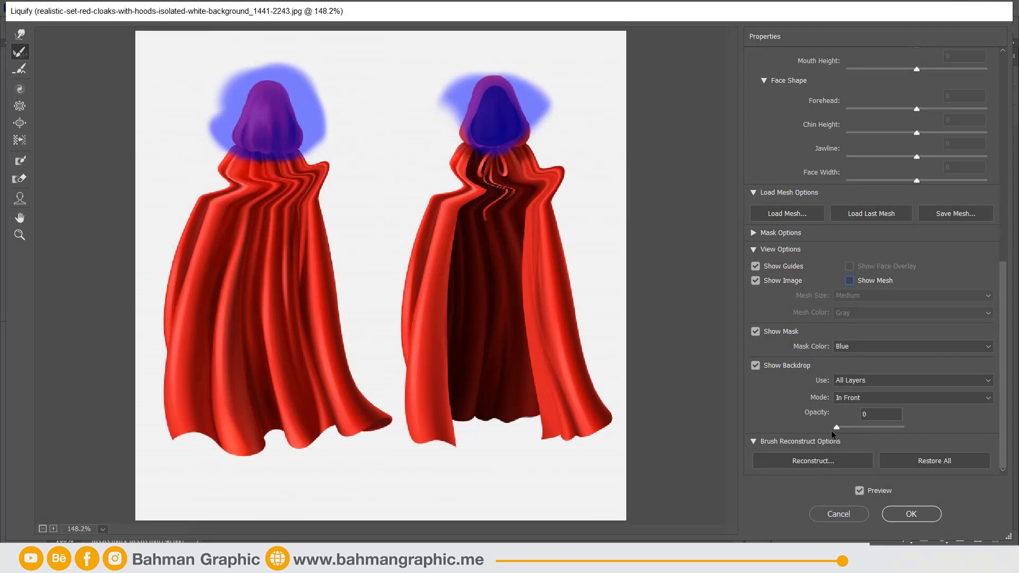
pyautogui.moveTo(837, 428)
pyautogui.mouseDown()
pyautogui.moveTo(915, 436)
pyautogui.moveTo(816, 426)
pyautogui.mouseUp()
# Show the mesh over the warped cloaks and switch to the Face Tool for the child portrait.
pyautogui.click(862, 281)
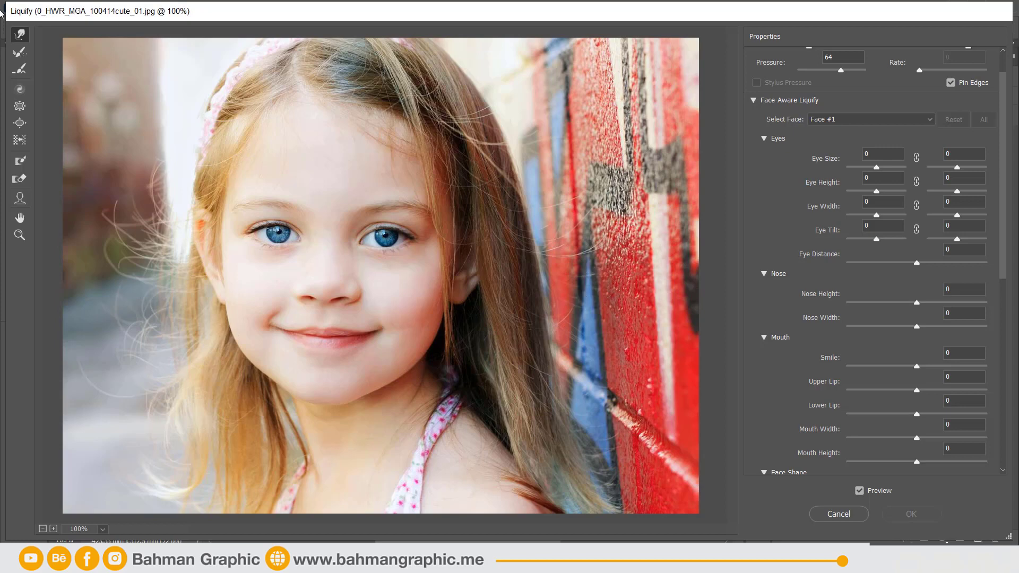
pyautogui.click(23, 203)
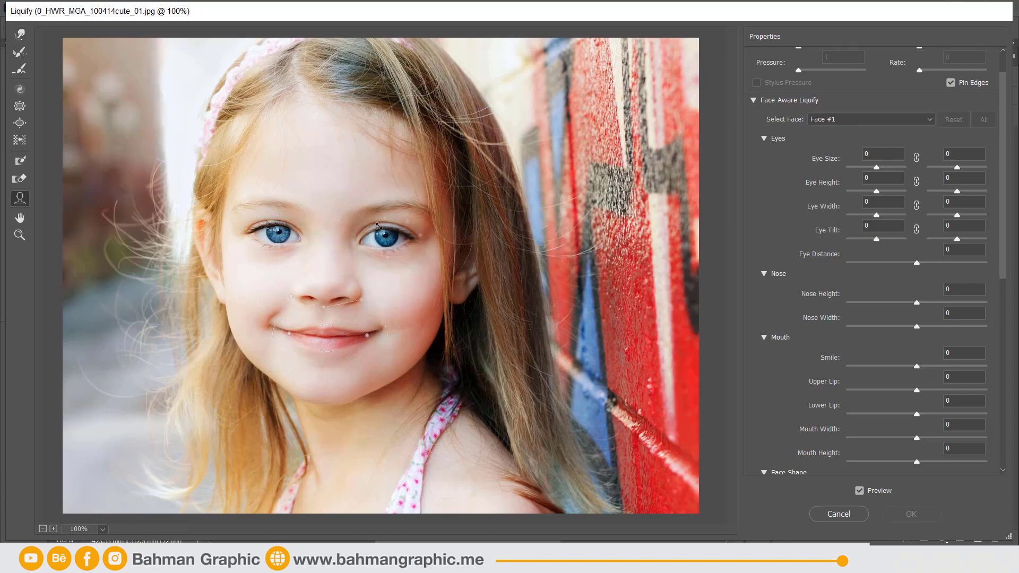
pyautogui.moveTo(324, 291)
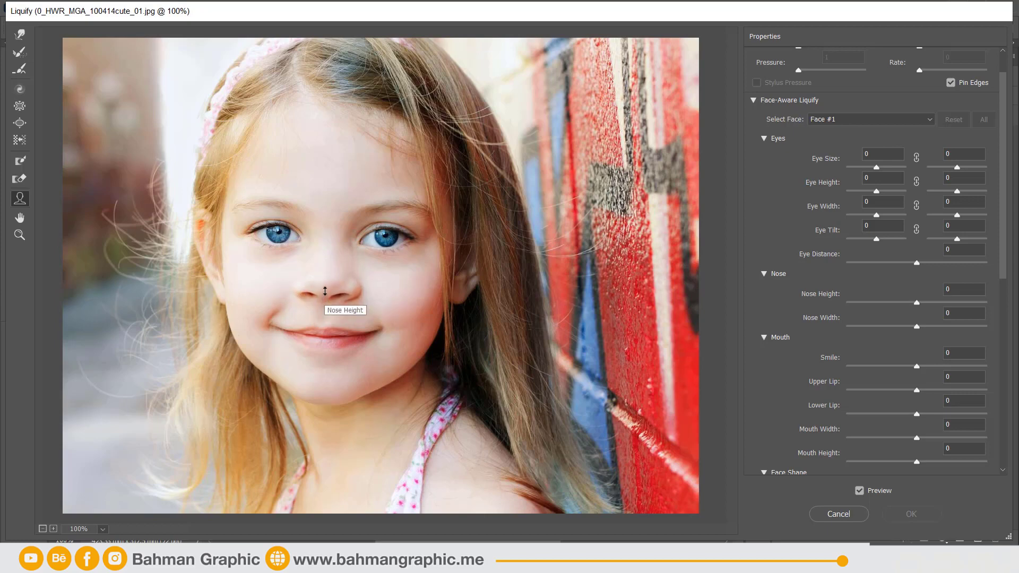
# Set Nose Height 100, Nose Width -81, Upper Lip -57, Lower Lip 82, Smile 35, and widen the face outline.
pyautogui.moveTo(325, 289)
pyautogui.mouseDown()
pyautogui.moveTo(325, 265)
pyautogui.moveTo(305, 296)
pyautogui.mouseUp()
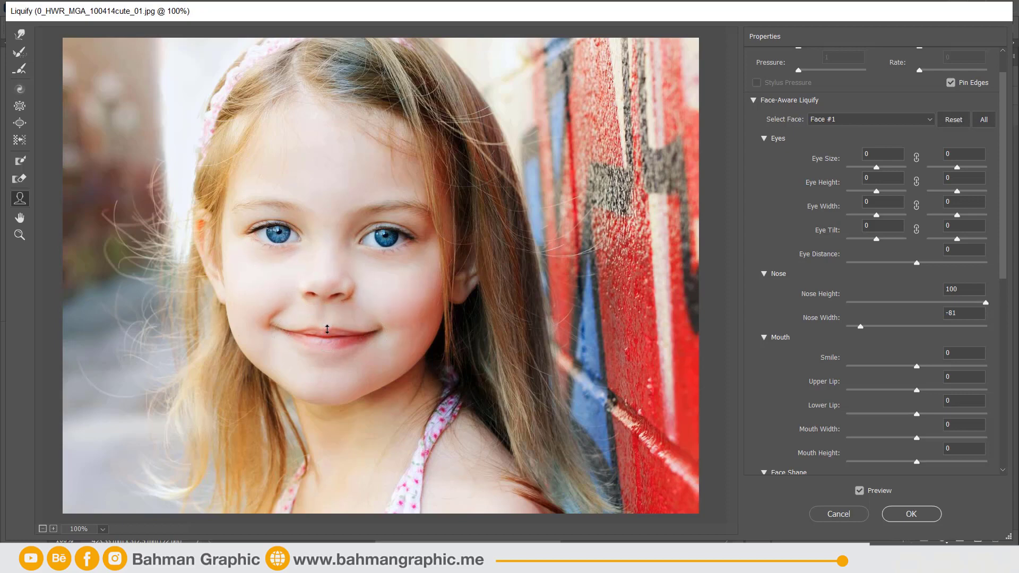
pyautogui.moveTo(327, 339); pyautogui.dragTo(324, 349)
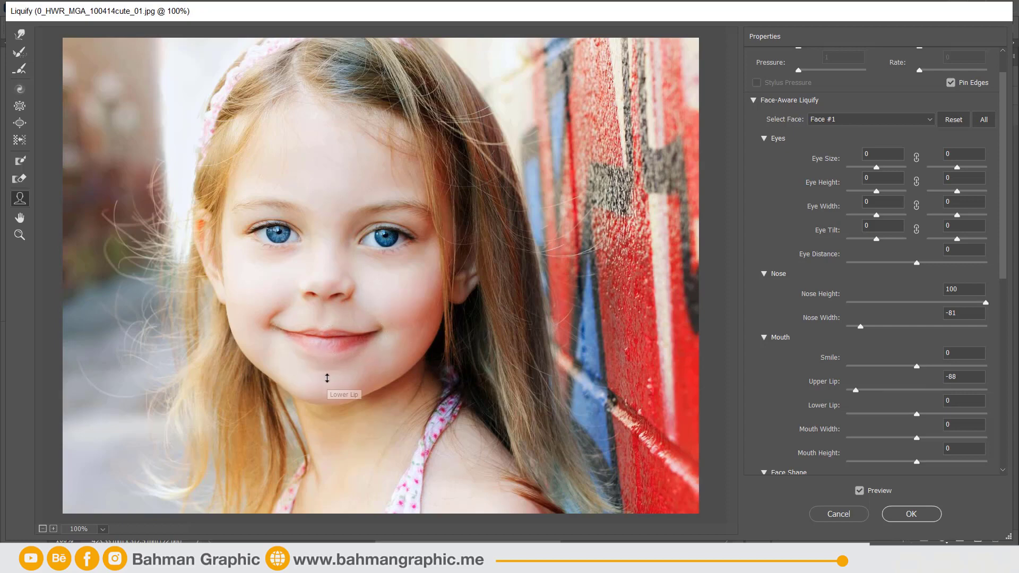
pyautogui.moveTo(329, 337); pyautogui.dragTo(329, 346)
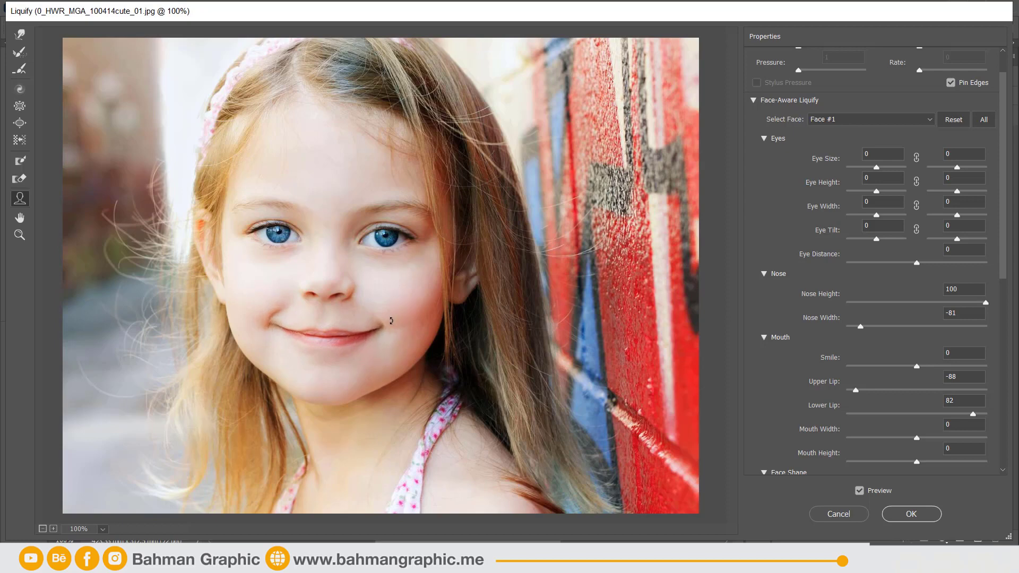
pyautogui.moveTo(381, 326)
pyautogui.moveTo(391, 320); pyautogui.dragTo(390, 315)
pyautogui.moveTo(326, 323); pyautogui.dragTo(326, 332)
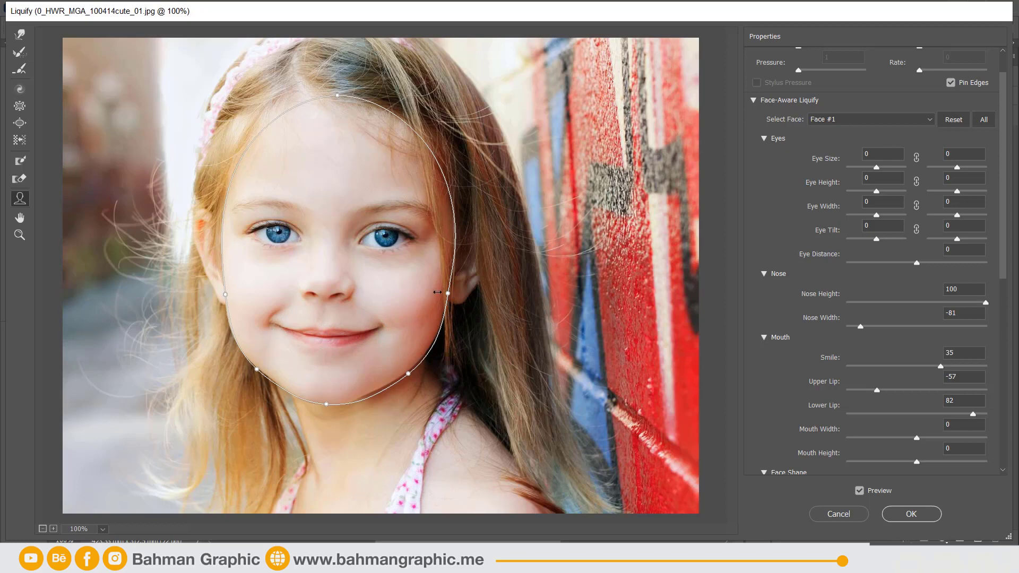
pyautogui.moveTo(442, 291)
pyautogui.mouseDown()
pyautogui.moveTo(468, 295)
pyautogui.moveTo(421, 300)
pyautogui.mouseUp()
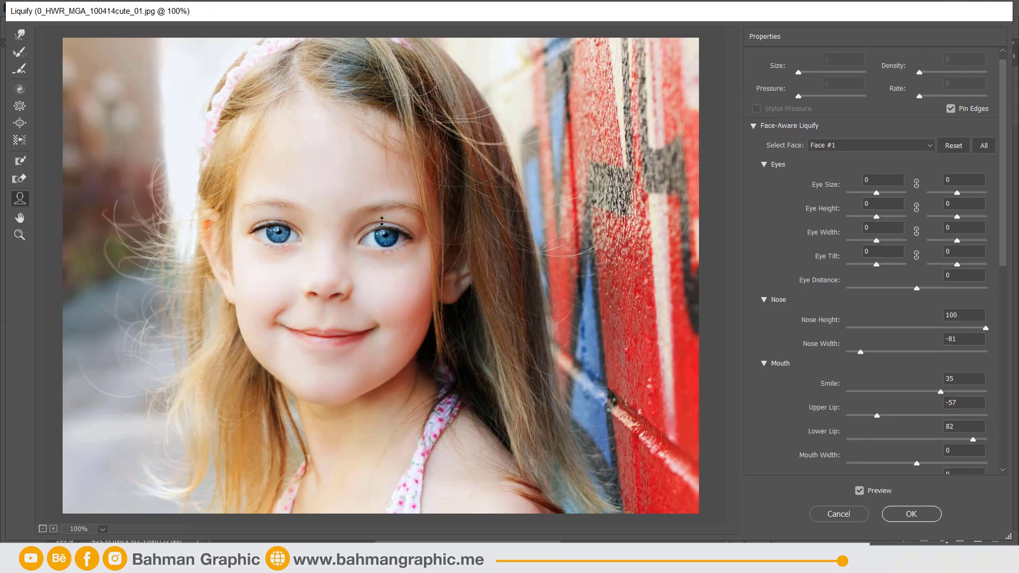
# Set Eye Size 100/100, Eye Height 70/100, right Eye Width -67 and Eye Distance -100.
pyautogui.moveTo(385, 217); pyautogui.dragTo(380, 257)
pyautogui.moveTo(416, 237)
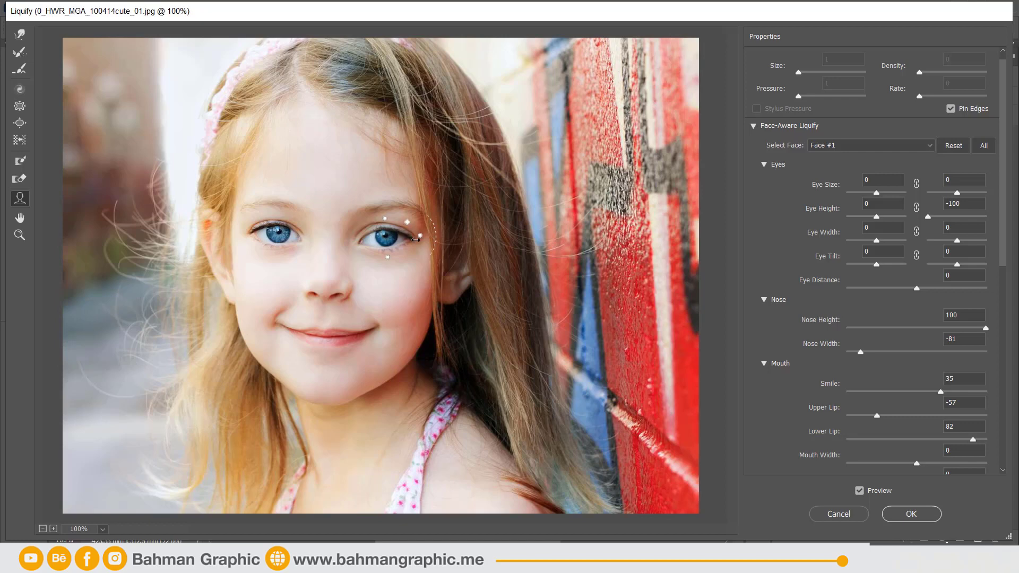
pyautogui.moveTo(438, 237)
pyautogui.mouseDown()
pyautogui.moveTo(472, 237)
pyautogui.moveTo(392, 239)
pyautogui.mouseUp()
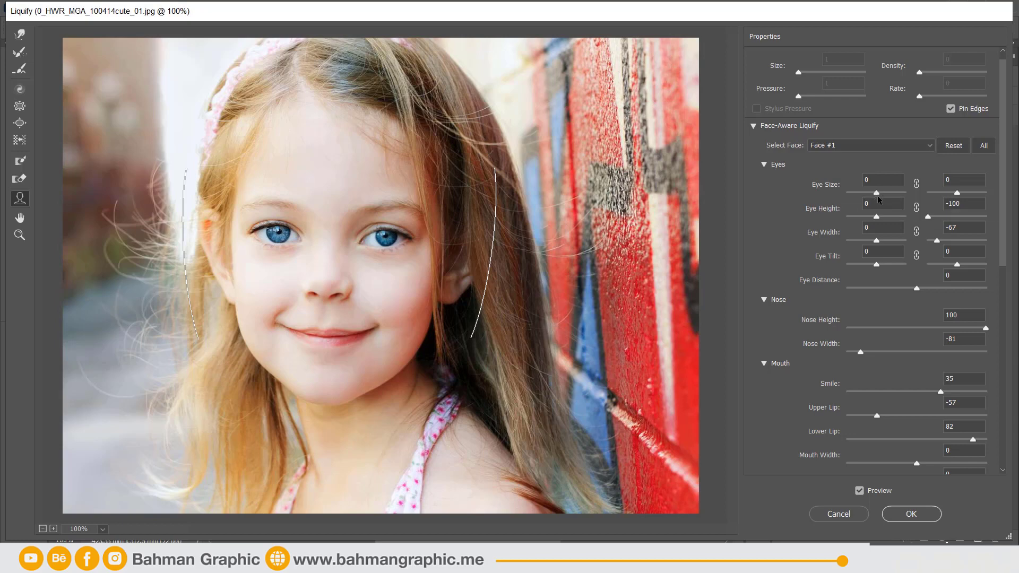
pyautogui.moveTo(877, 193); pyautogui.dragTo(919, 194)
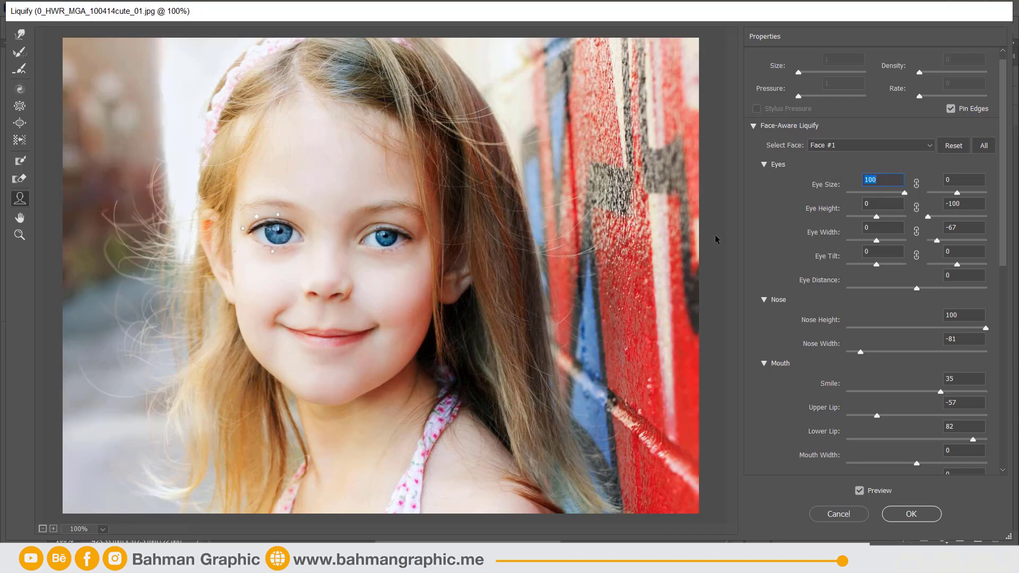
pyautogui.moveTo(957, 194); pyautogui.dragTo(998, 197)
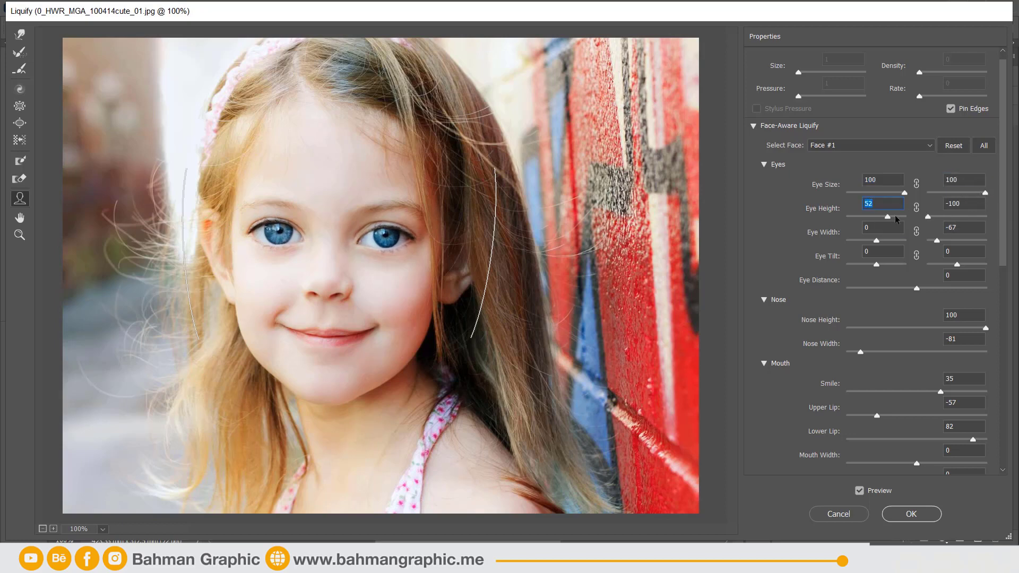
pyautogui.moveTo(876, 217)
pyautogui.mouseDown()
pyautogui.moveTo(852, 218)
pyautogui.moveTo(992, 219)
pyautogui.mouseUp()
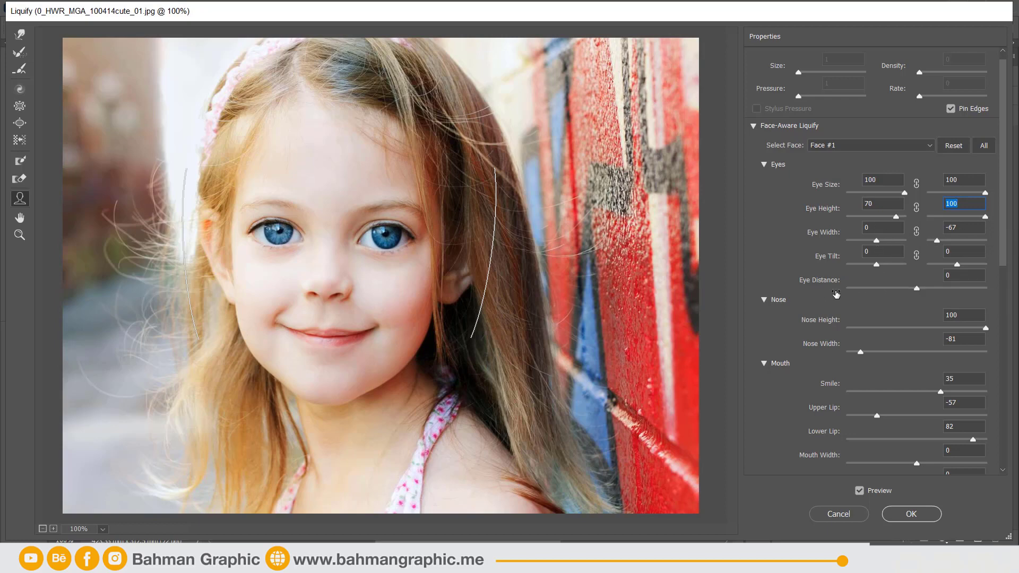
pyautogui.moveTo(908, 289); pyautogui.dragTo(836, 292)
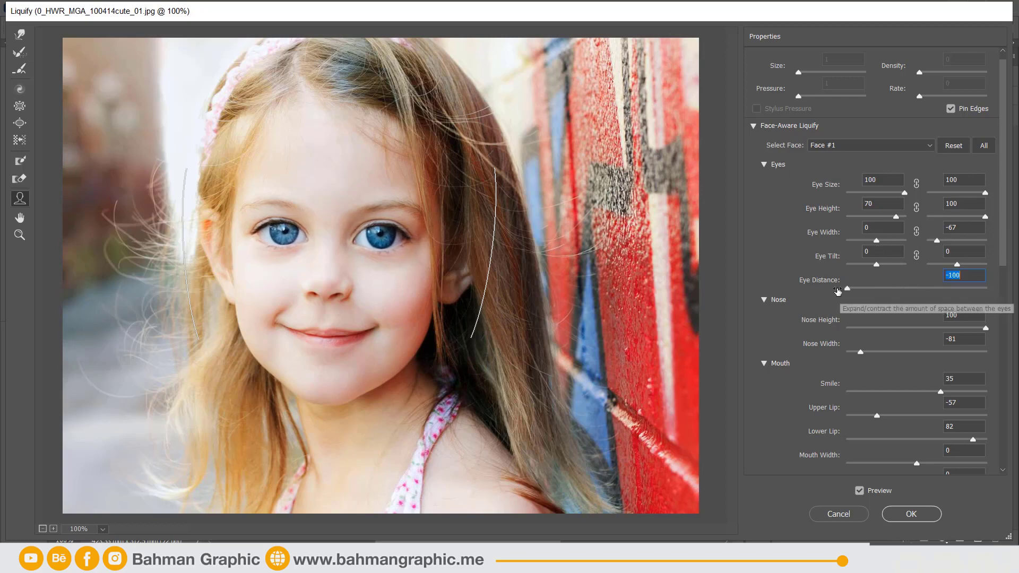
# Set Nose Height -18, Nose Width -55, Smile -54, Mouth Width 75 and Mouth Height 93.
pyautogui.scroll(-1, 828, 296)
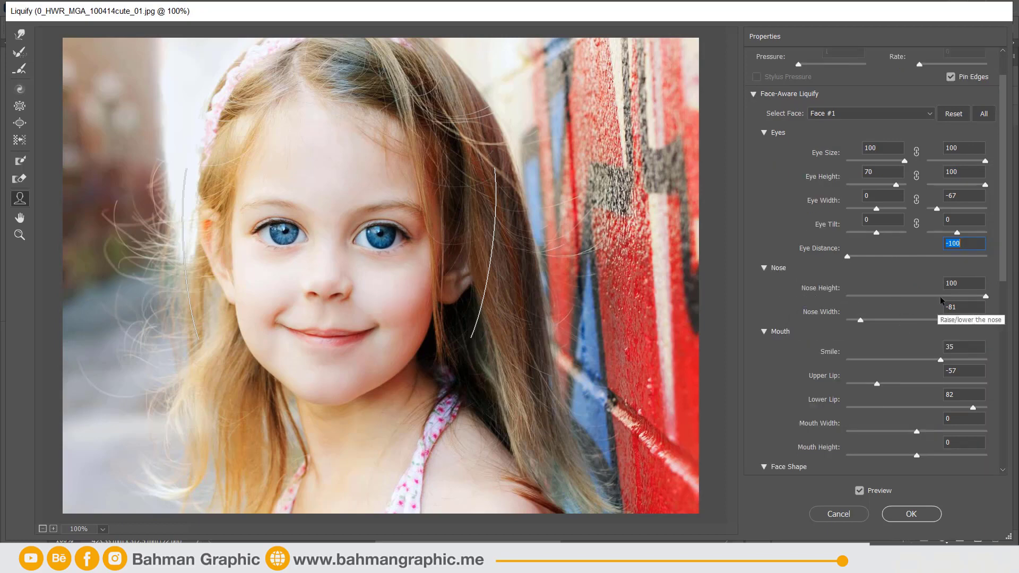
pyautogui.moveTo(941, 296)
pyautogui.mouseDown()
pyautogui.moveTo(899, 296)
pyautogui.moveTo(878, 320)
pyautogui.mouseUp()
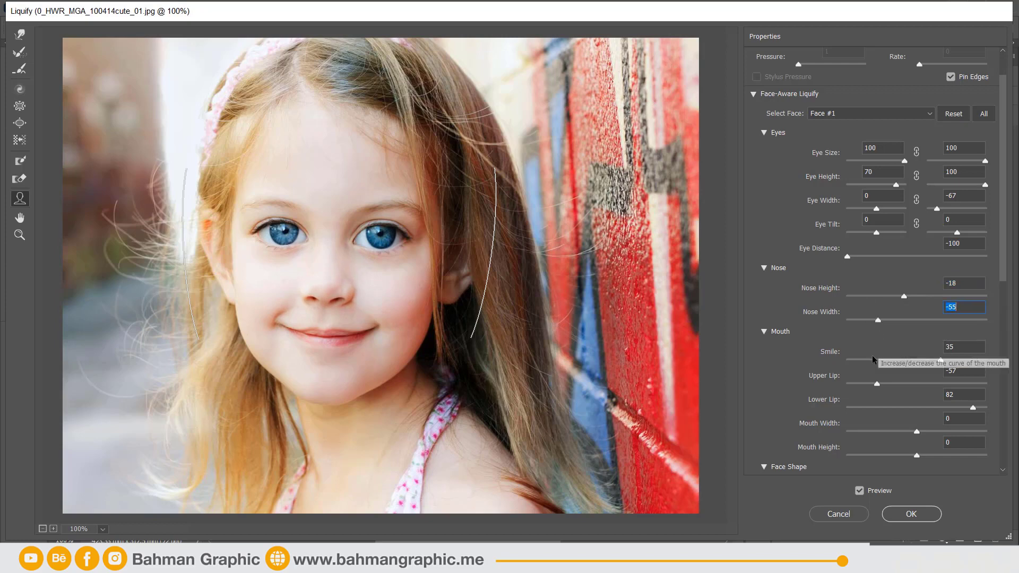
pyautogui.scroll(-1, 871, 355)
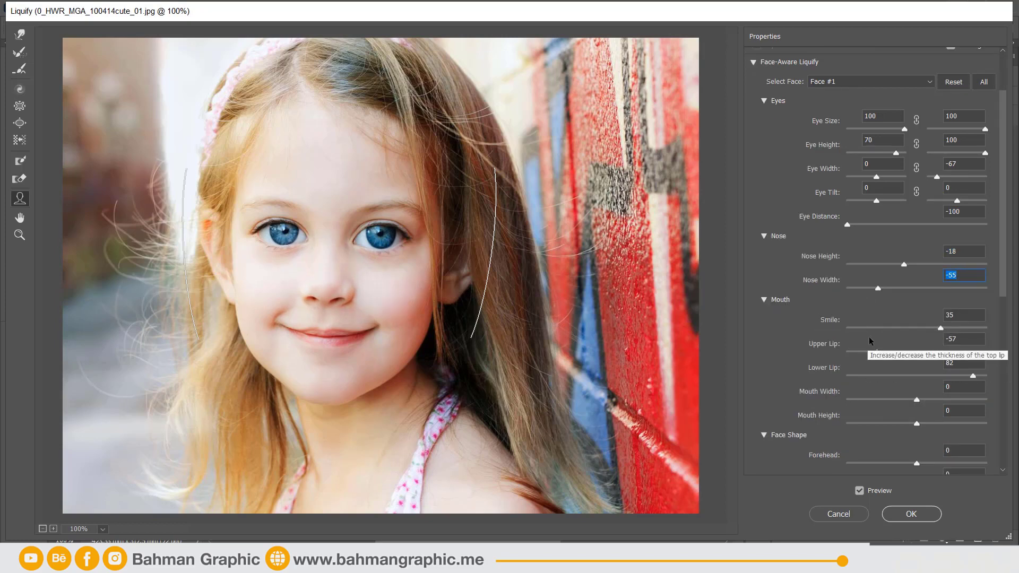
pyautogui.moveTo(936, 328); pyautogui.dragTo(875, 330)
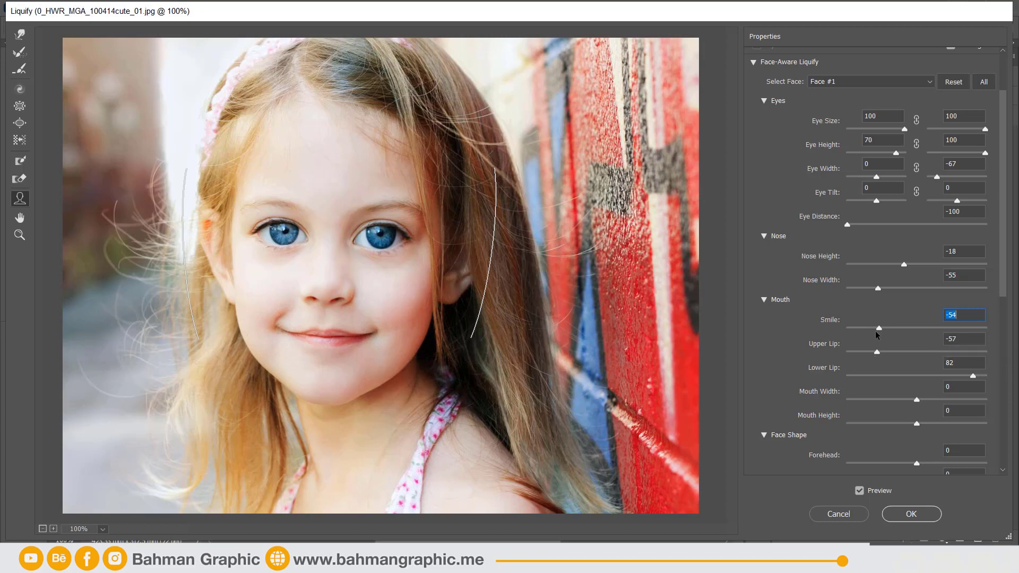
pyautogui.scroll(-1, 873, 340)
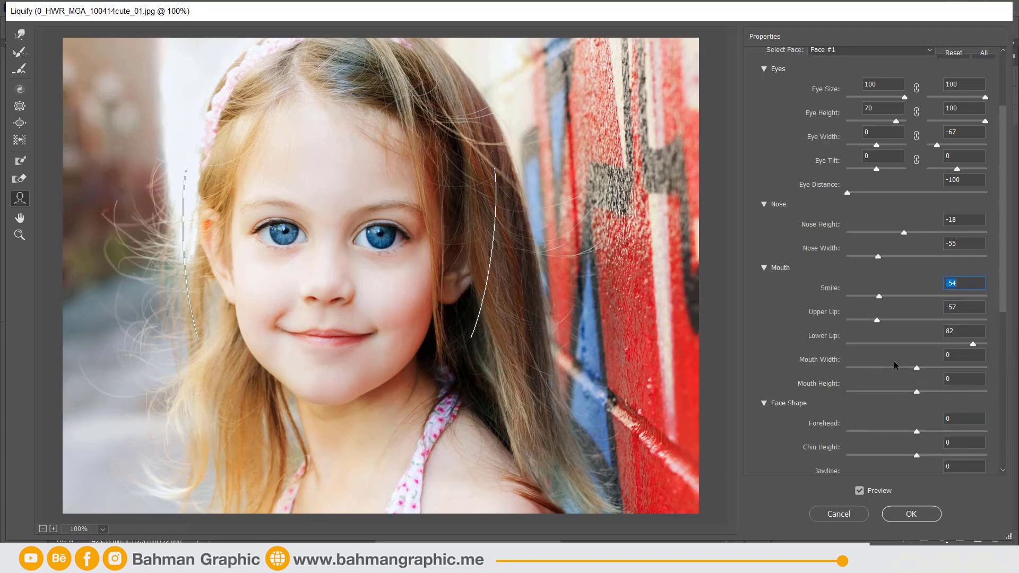
pyautogui.moveTo(919, 368); pyautogui.dragTo(966, 372)
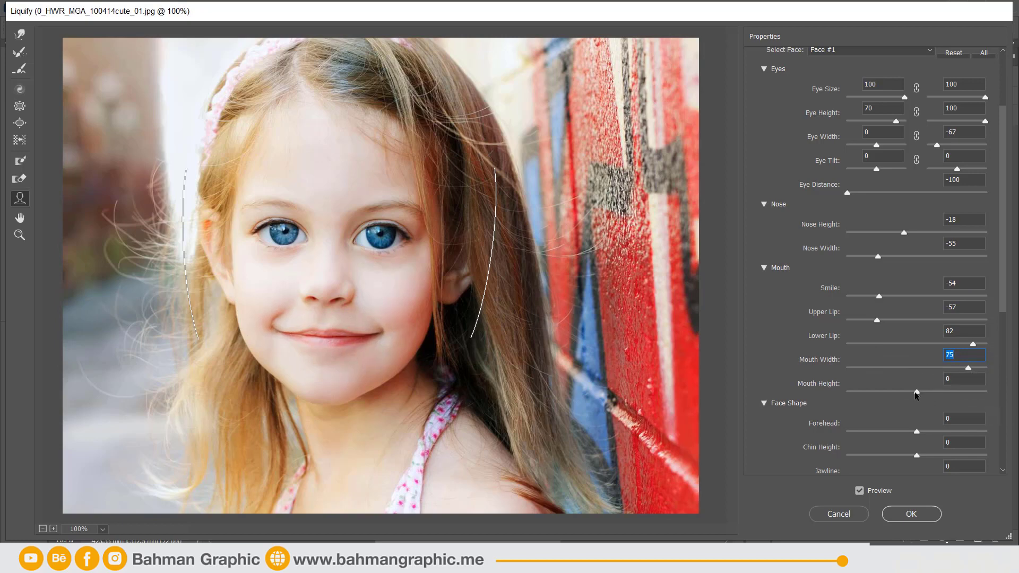
pyautogui.moveTo(916, 392); pyautogui.dragTo(980, 392)
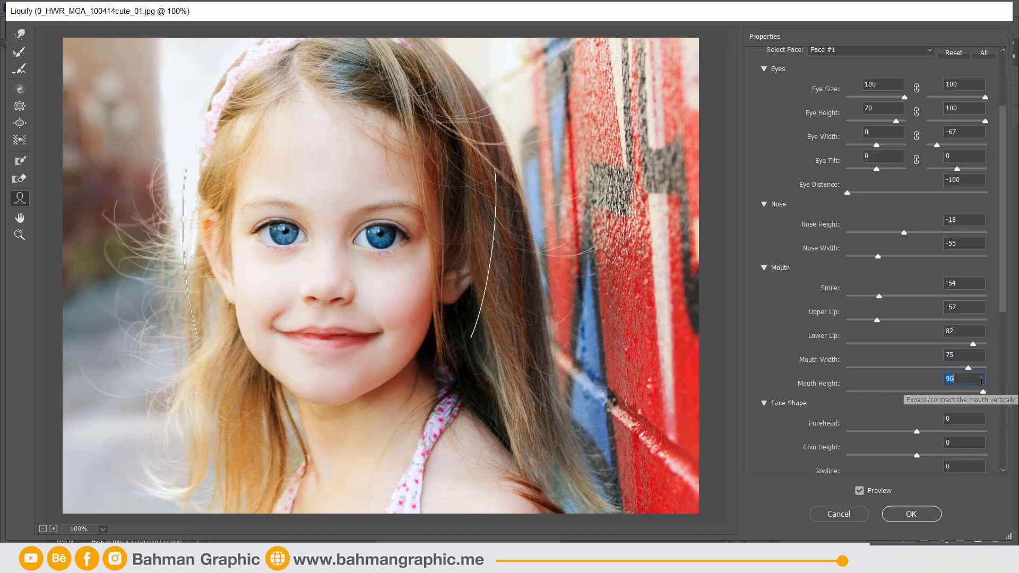
# Enlarge the forehead to 50 and lengthen the chin to Chin Height 100.
pyautogui.scroll(-1, 849, 359)
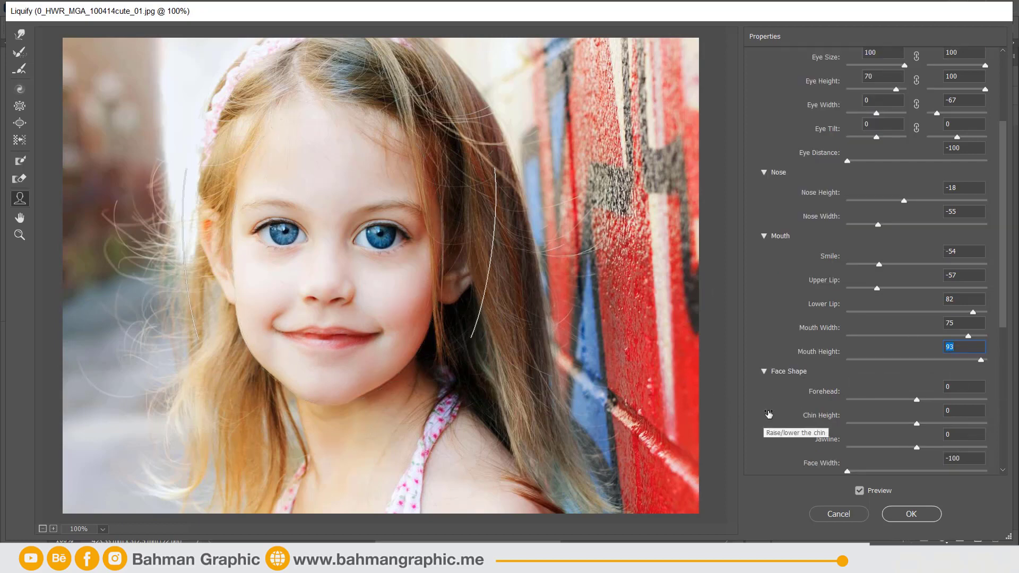
pyautogui.scroll(-1, 764, 396)
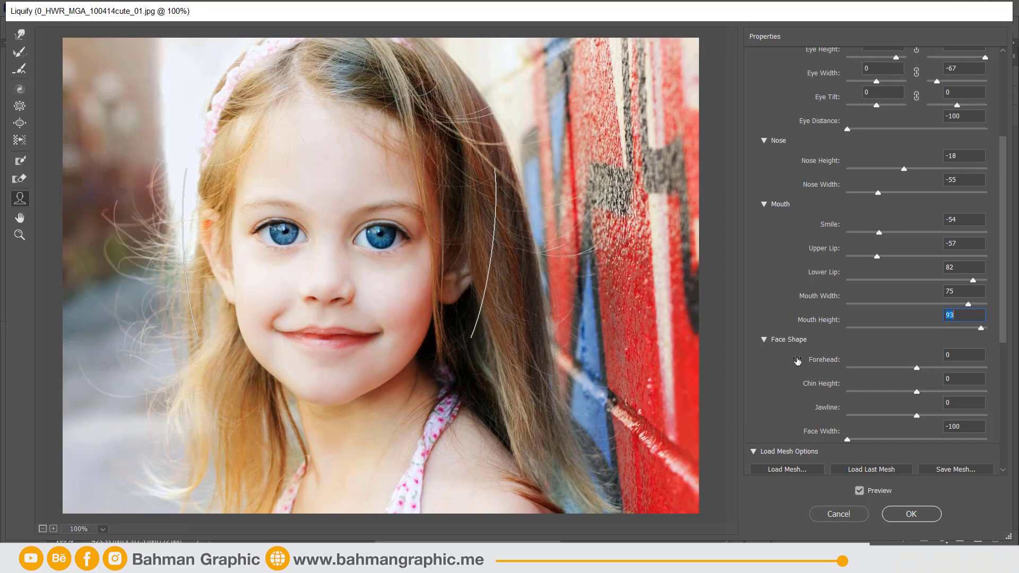
pyautogui.moveTo(913, 371)
pyautogui.mouseDown()
pyautogui.moveTo(883, 367)
pyautogui.moveTo(951, 368)
pyautogui.mouseUp()
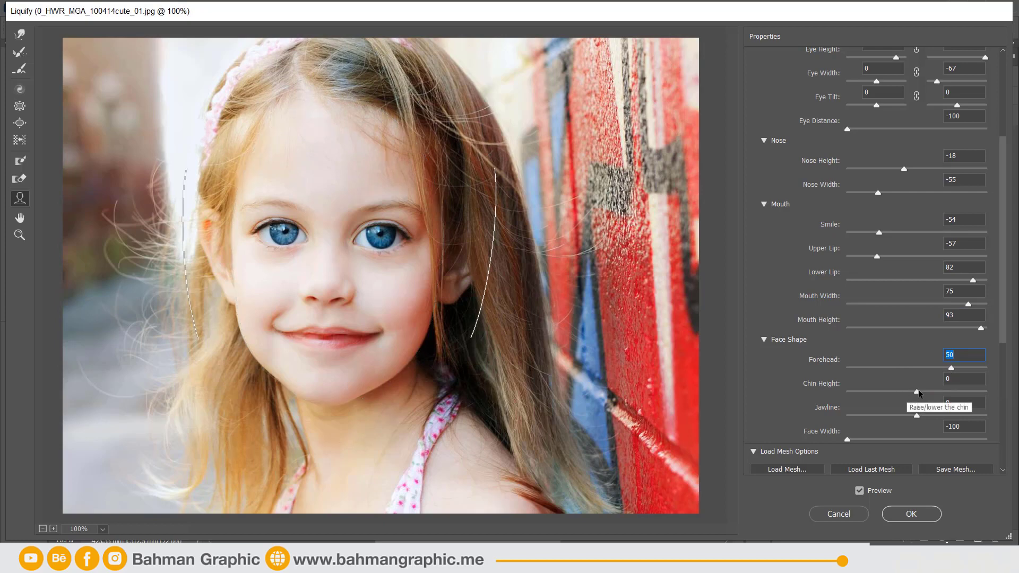
pyautogui.moveTo(917, 392); pyautogui.dragTo(981, 393)
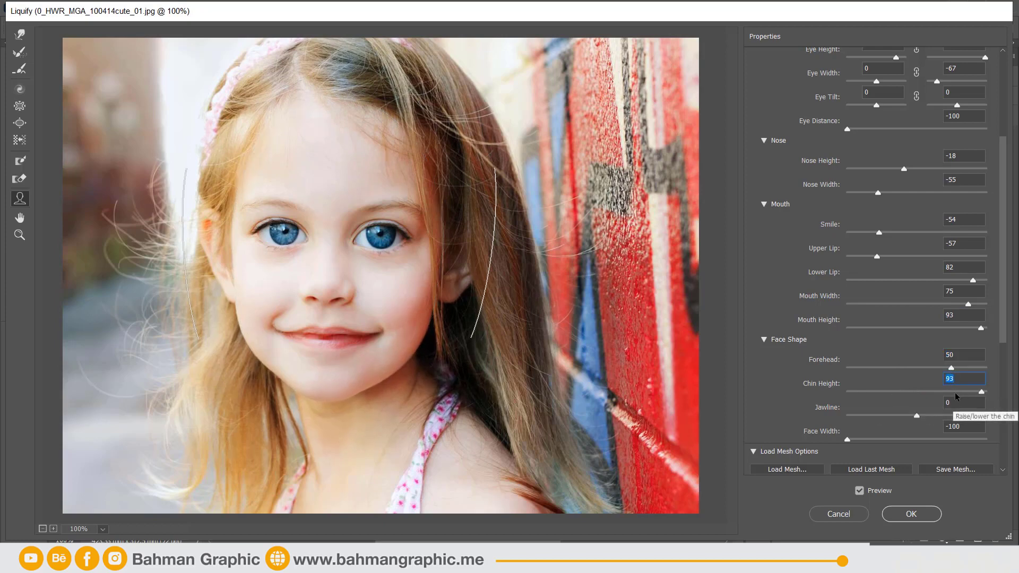
pyautogui.moveTo(913, 391); pyautogui.dragTo(1015, 390)
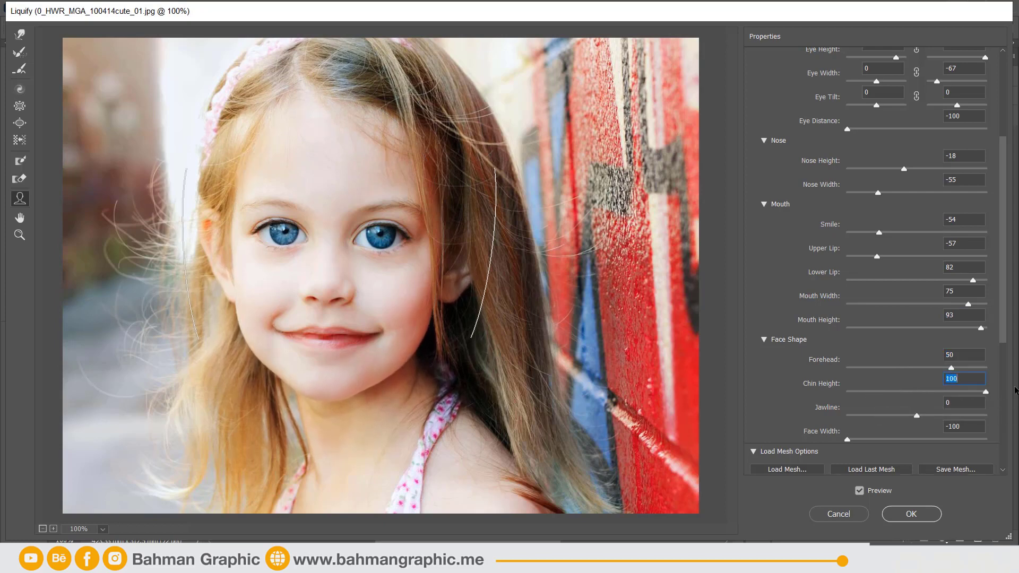
pyautogui.scroll(-2, 880, 400)
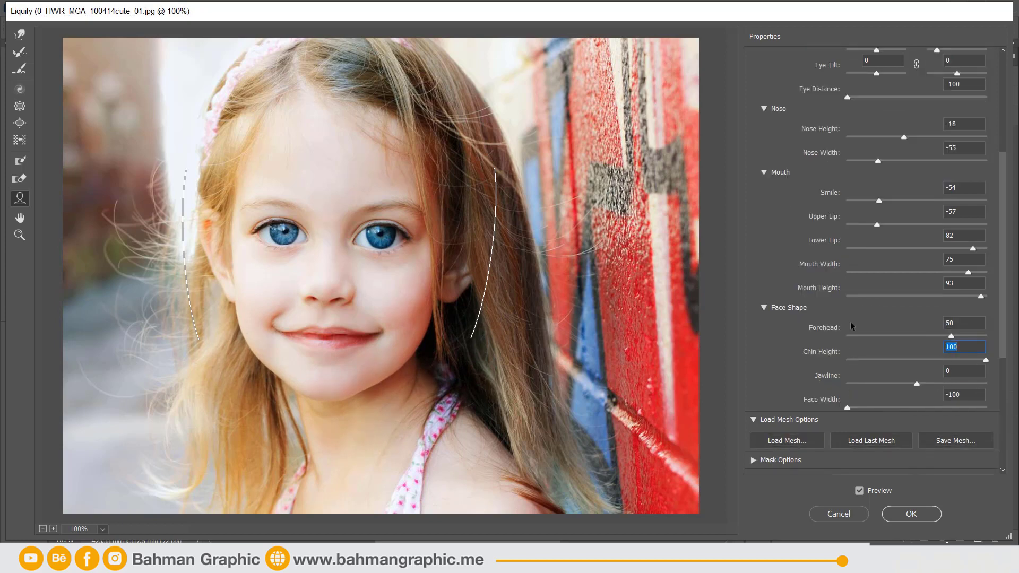